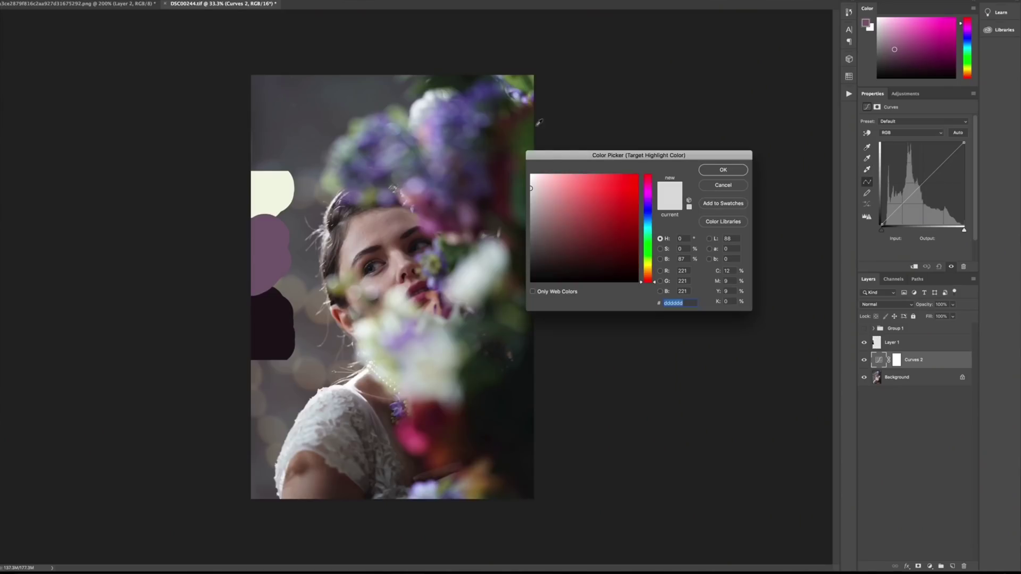
click(502, 112)
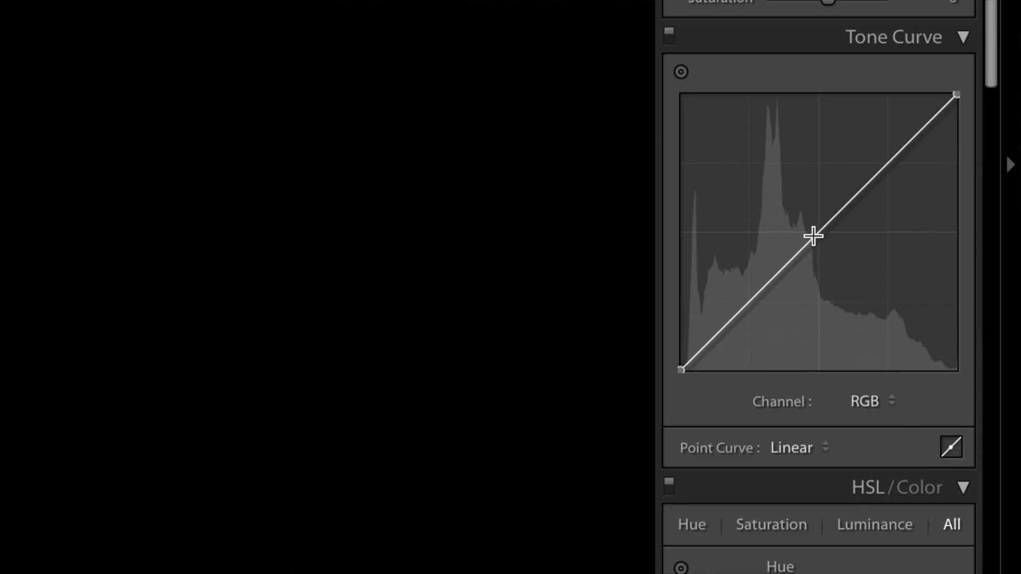
Step: Bend the RGB tone curve with a raised midtone point, a shadow point and a highlight point, and flatten it again
drag(821, 232, 838, 156)
drag(739, 282, 751, 298)
drag(859, 141, 859, 164)
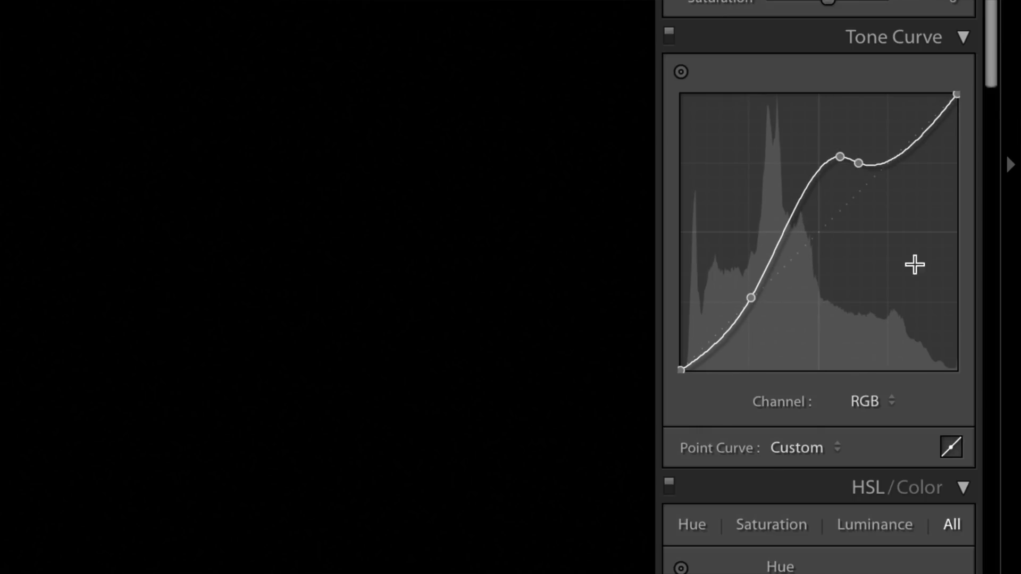
right_click(788, 216)
click(801, 229)
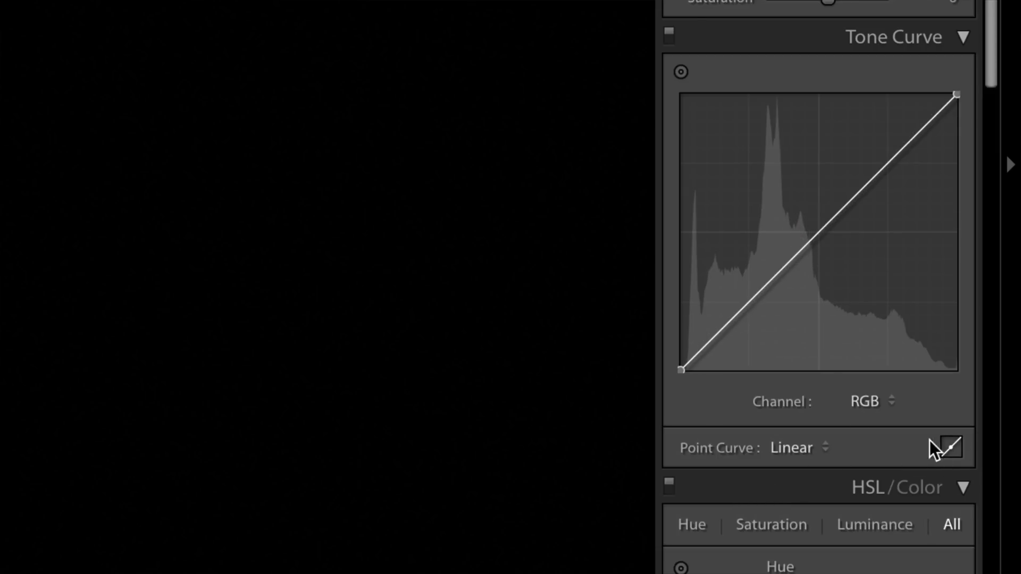
Step: Show the tone curve's Highlights, Lights, Darks and Shadows region controls and return to point curve editing
click(949, 448)
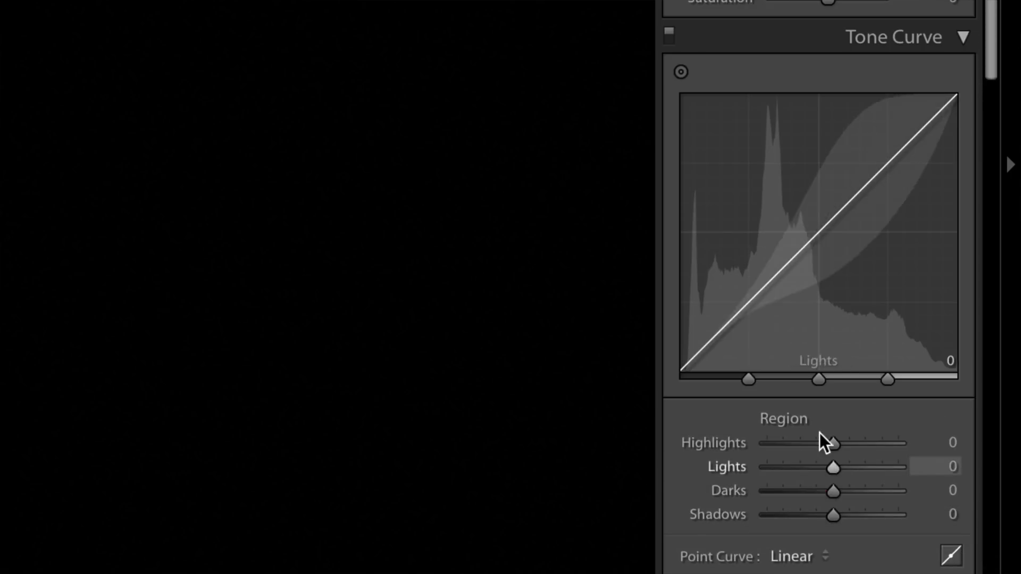
click(950, 555)
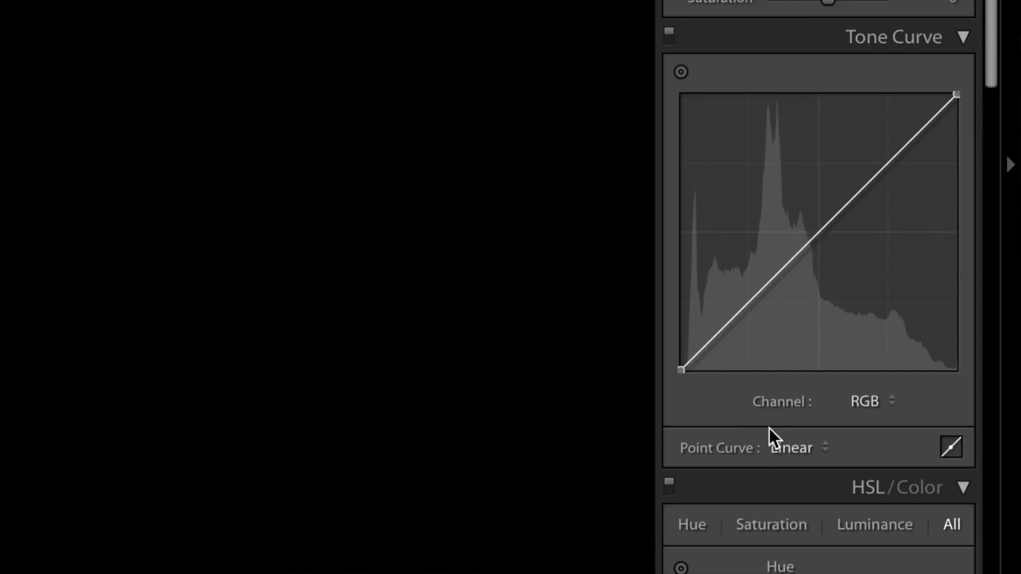
Step: Try the red channel curve with its midpoint at 41.2 / 68.6 % and 59.2 / 38.8 %, and flatten the curve
click(888, 400)
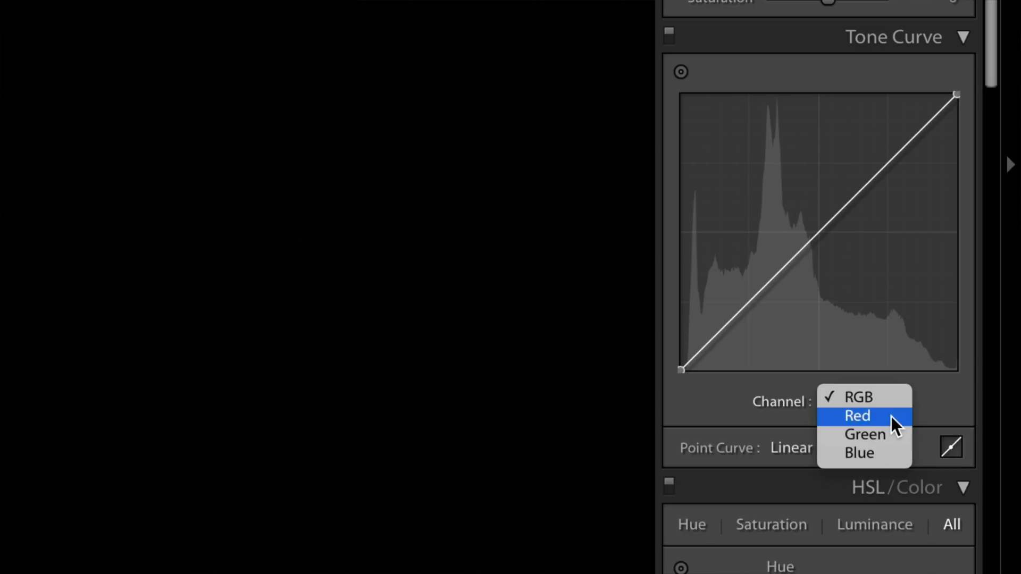
click(891, 417)
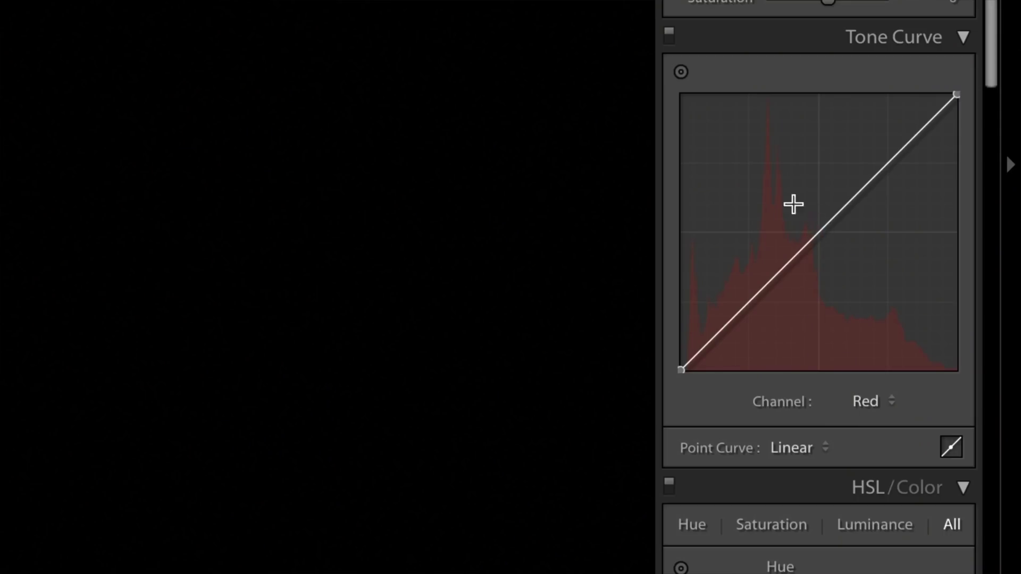
click(814, 235)
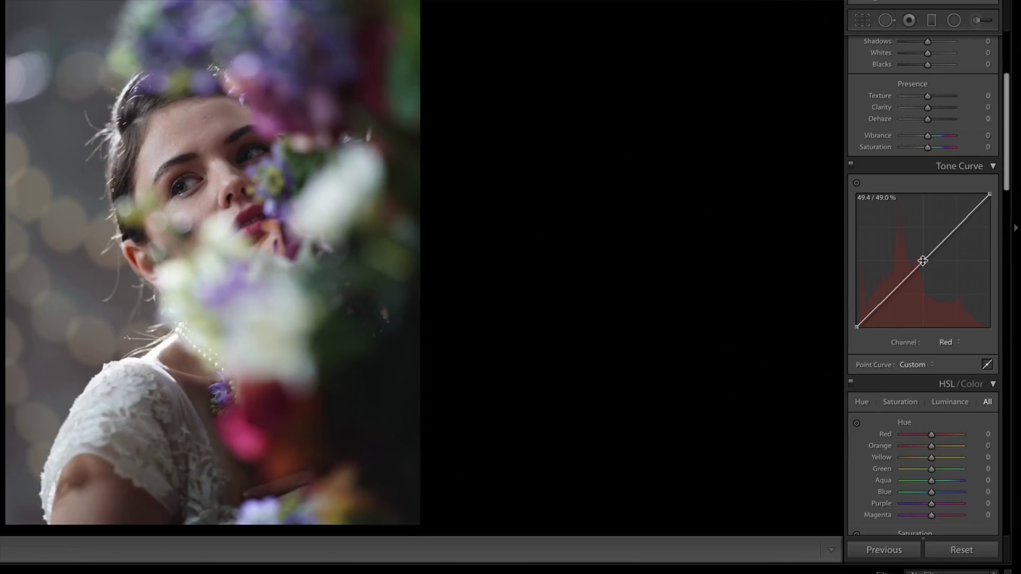
drag(922, 261, 912, 241)
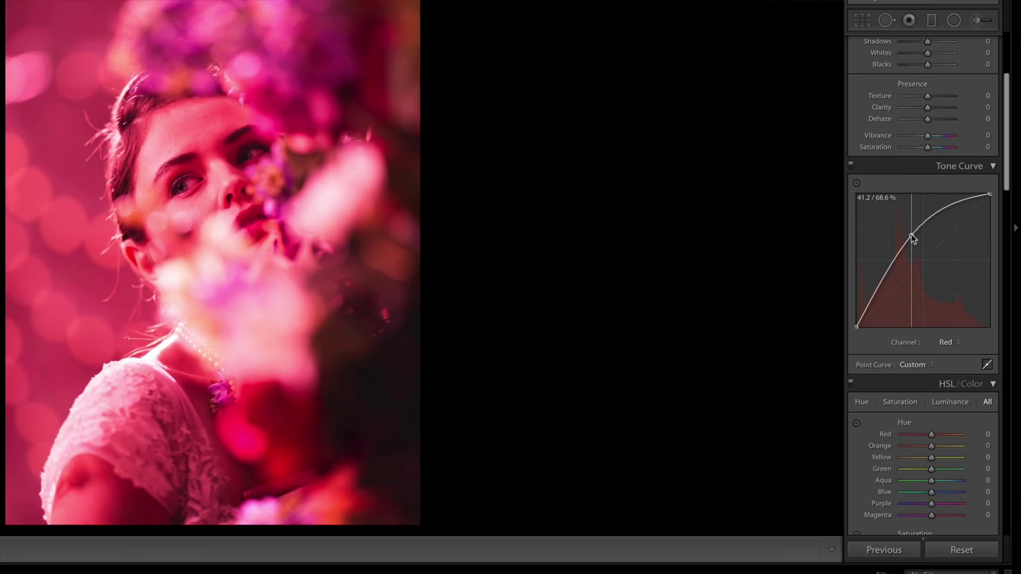
drag(912, 239, 935, 276)
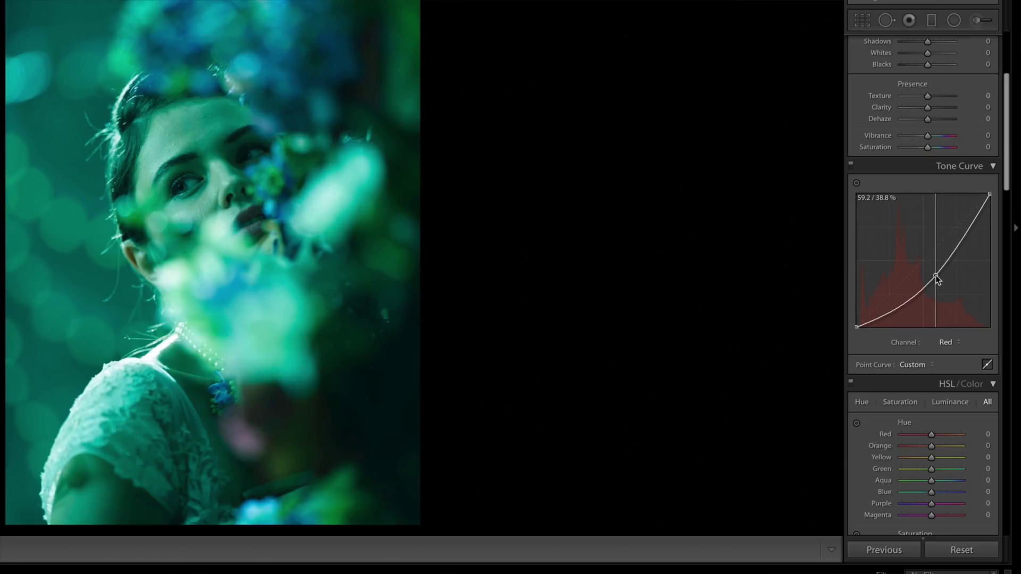
drag(936, 275, 927, 264)
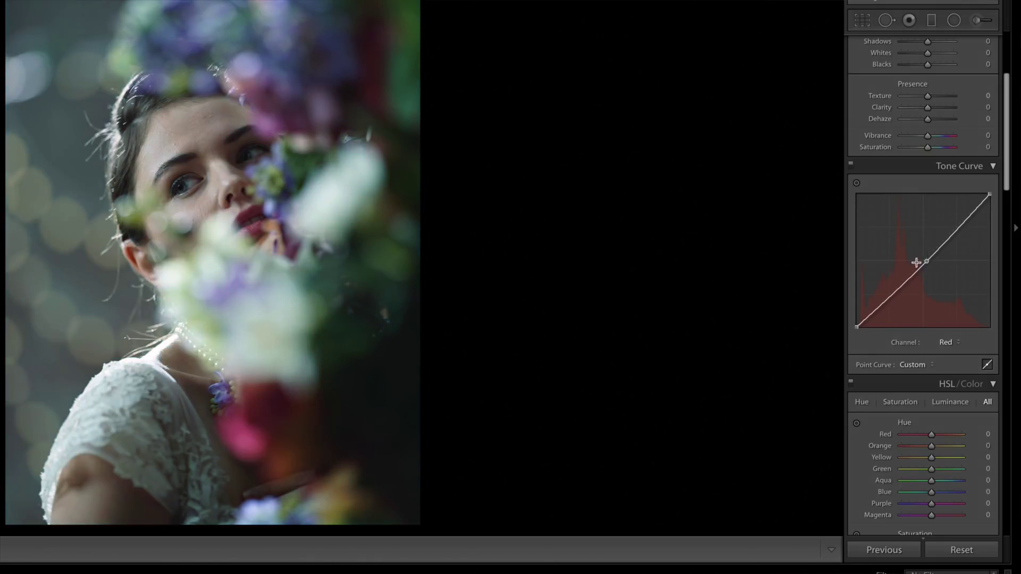
right_click(928, 258)
click(926, 294)
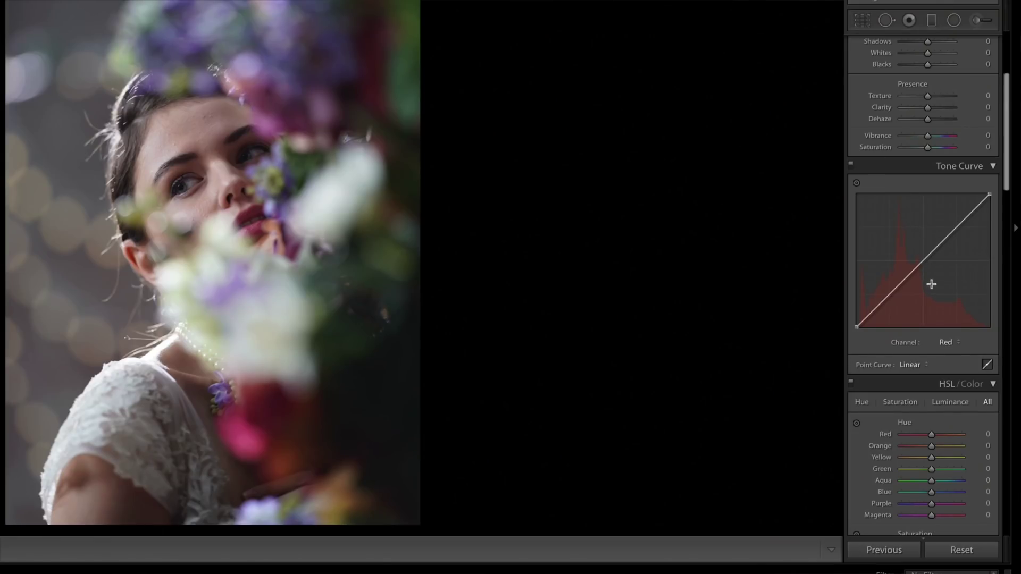
Step: Try the green channel curve with its midpoint at 47.5 / 63.5 % and 52.9 / 42.7 %, and flatten the curve
click(955, 343)
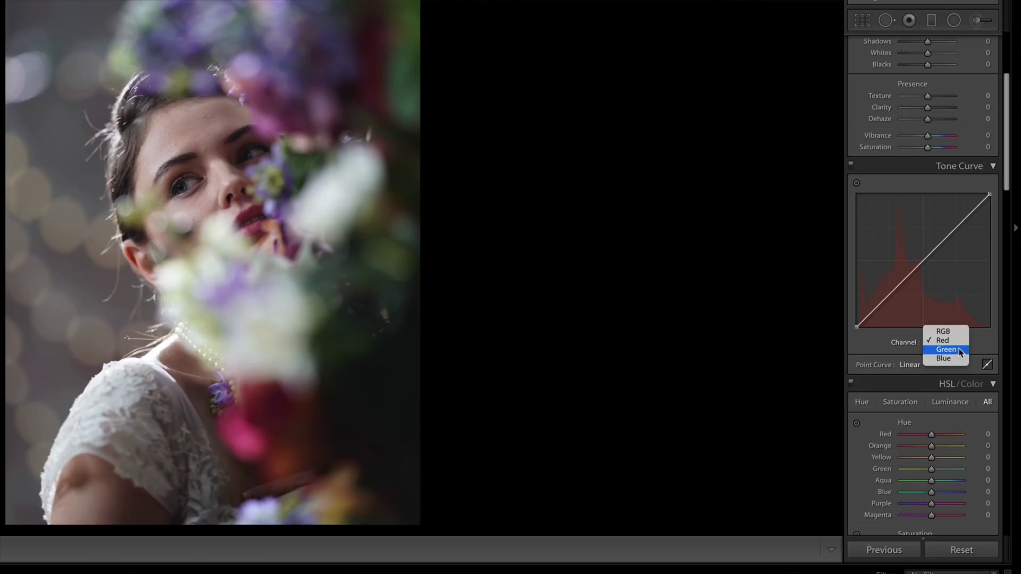
click(962, 349)
mouse_move(924, 262)
mouse_down()
mouse_move(922, 236)
mouse_move(920, 246)
mouse_up()
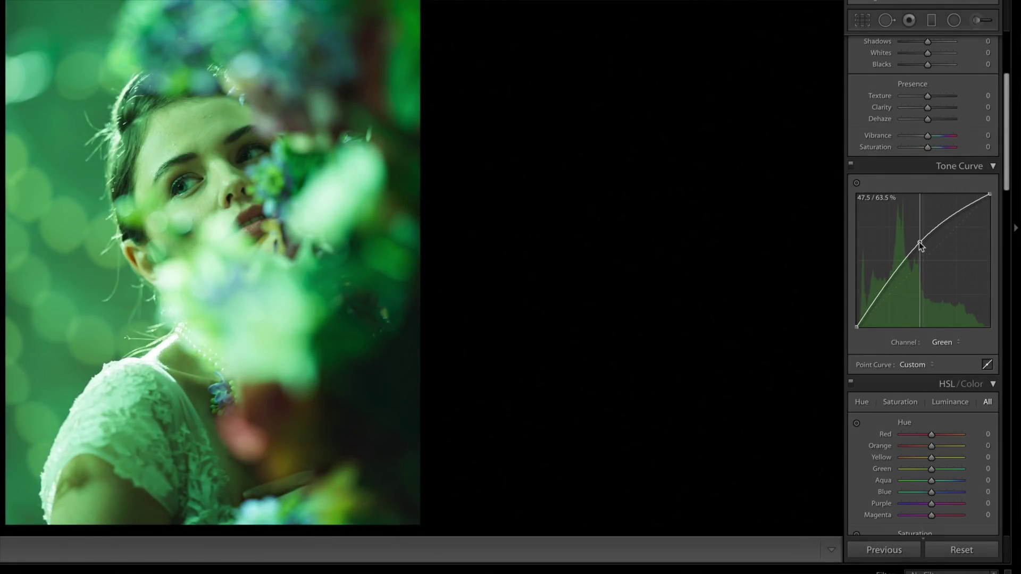
drag(920, 243, 928, 270)
right_click(928, 270)
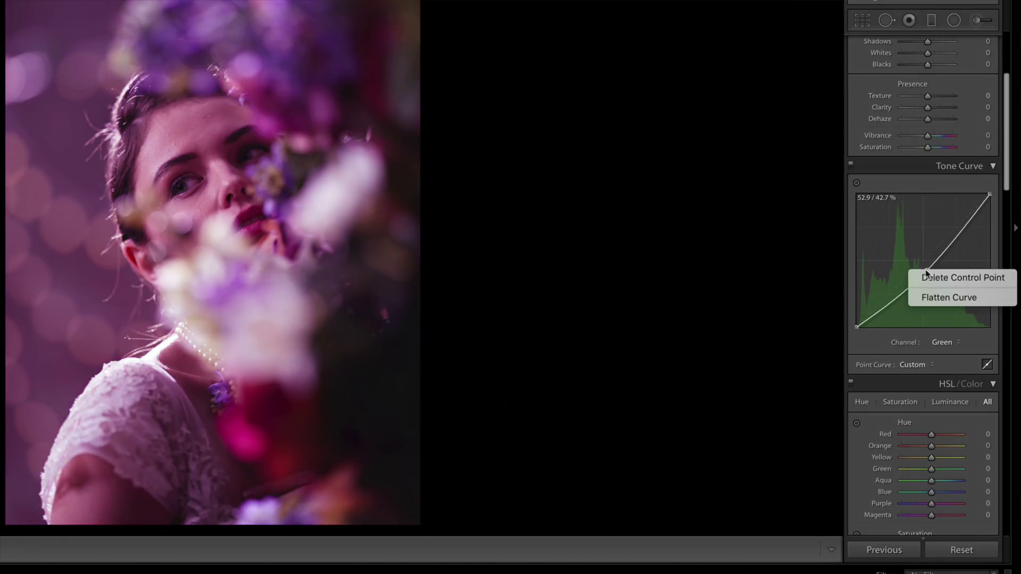
click(934, 301)
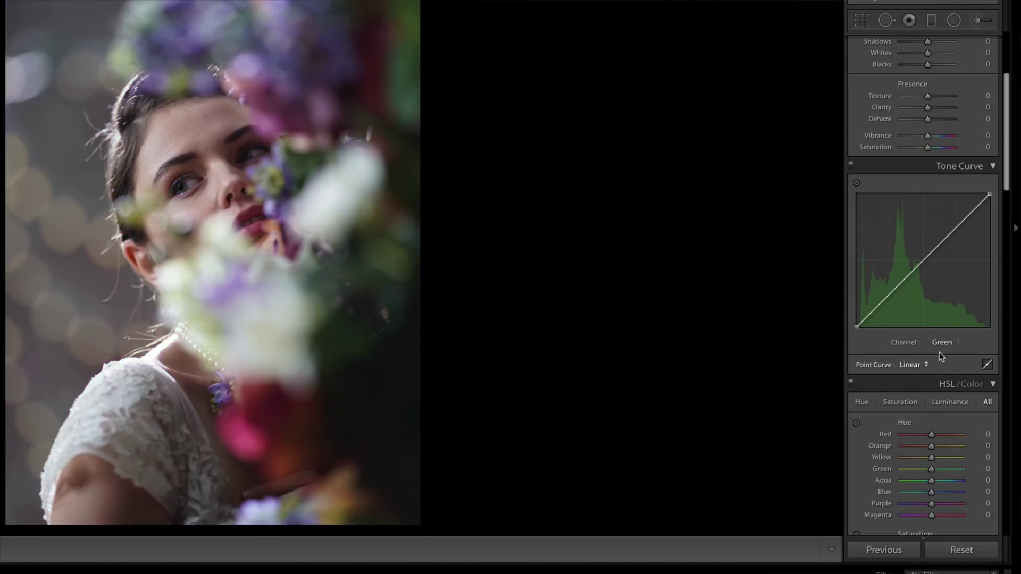
Step: Try moving the midpoint of the blue channel curve and flatten the curve to linear
click(956, 349)
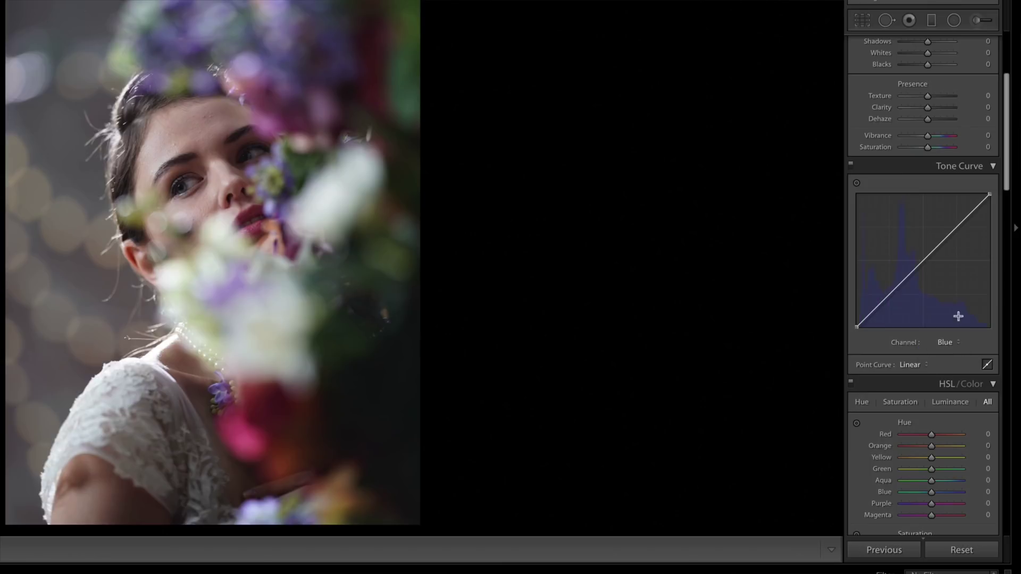
mouse_move(921, 261)
mouse_down()
mouse_move(912, 238)
mouse_move(925, 282)
mouse_move(921, 266)
mouse_up()
right_click(921, 265)
click(932, 286)
drag(856, 326, 847, 349)
Step: Open Reference View with the purple umbrella photo as reference and the flower portrait DSC00244.JPG as the active photo
click(343, 514)
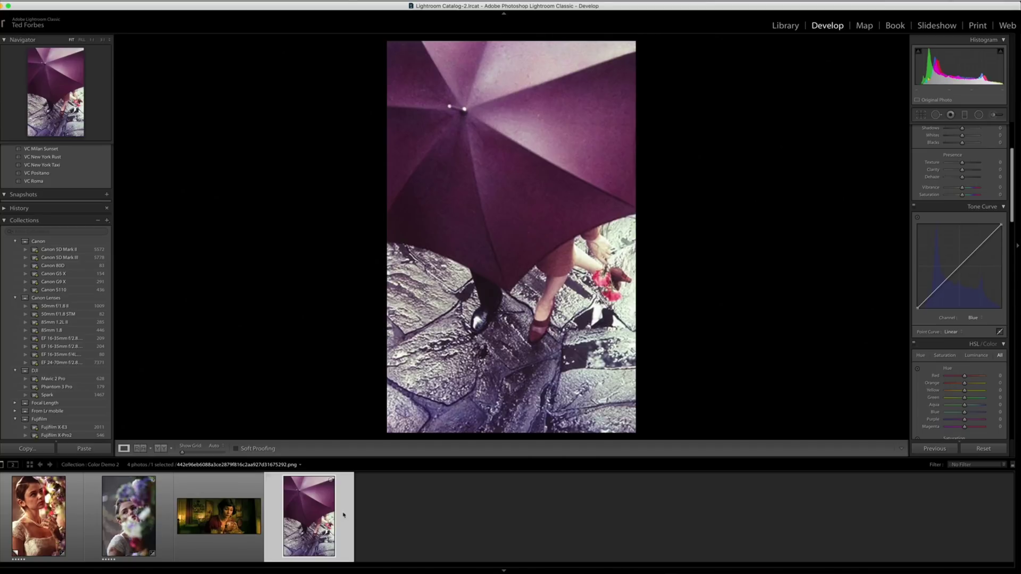
key(shift)
key(shift+r)
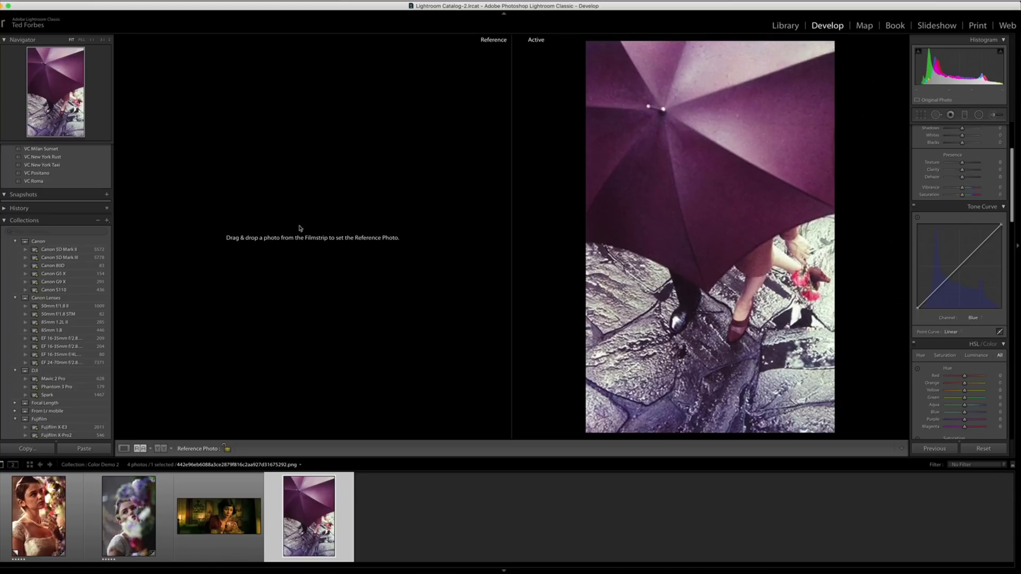
drag(311, 520, 312, 244)
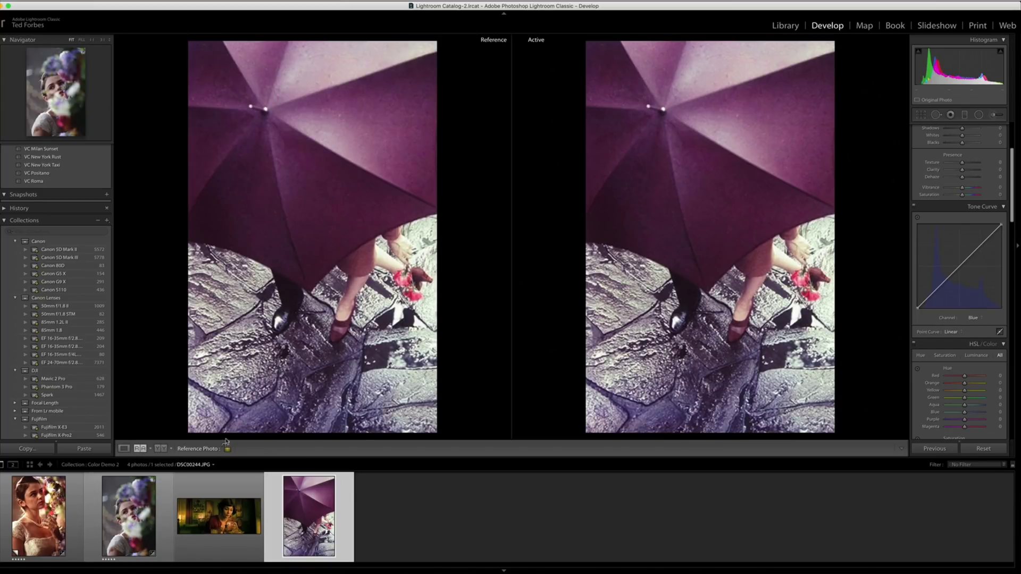
click(141, 494)
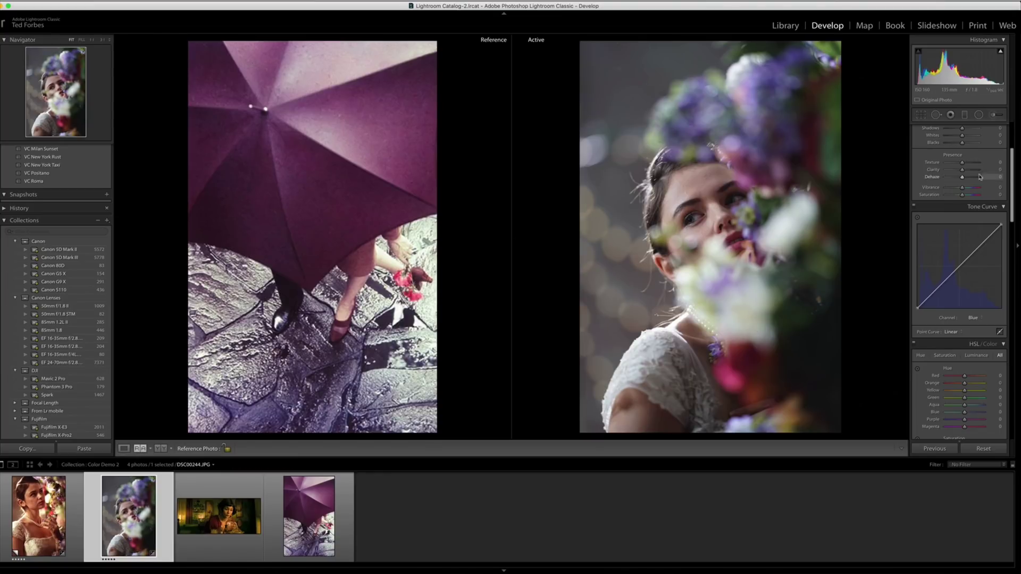
Step: Try exposure −3.25 and highlights +100 on the portrait, and reset its develop settings
scroll(963, 205, up, 5)
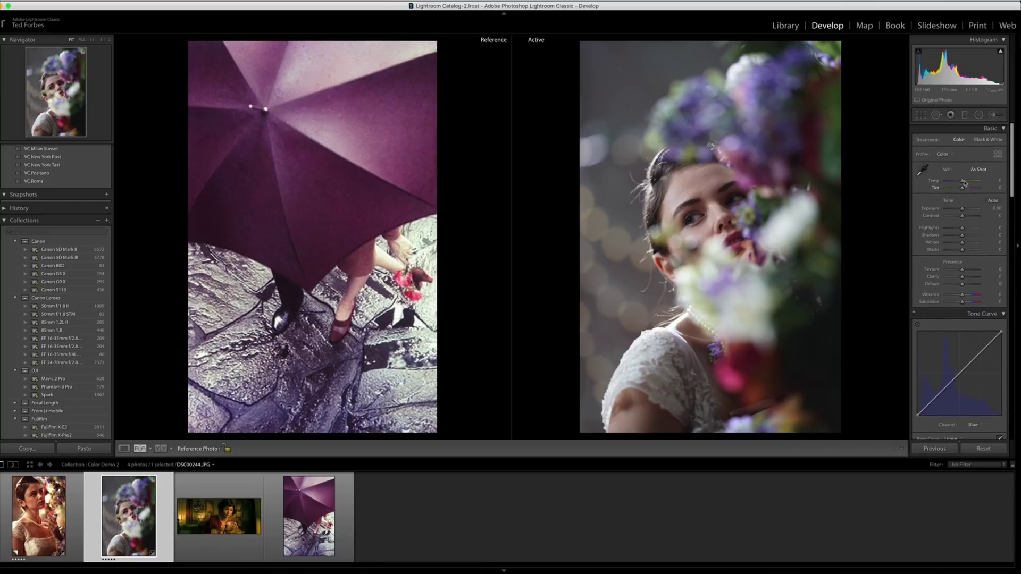
drag(963, 206, 978, 228)
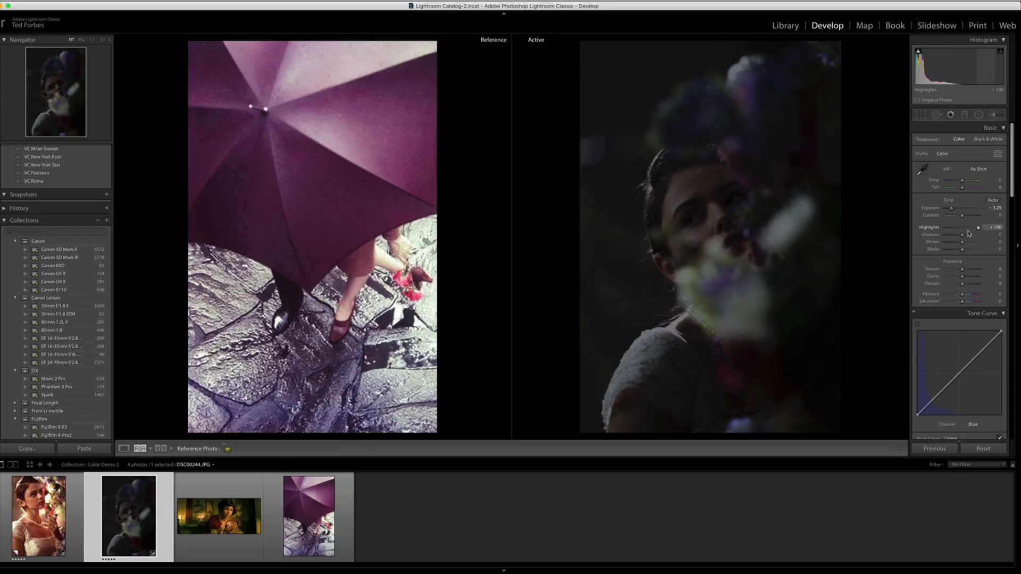
right_click(697, 199)
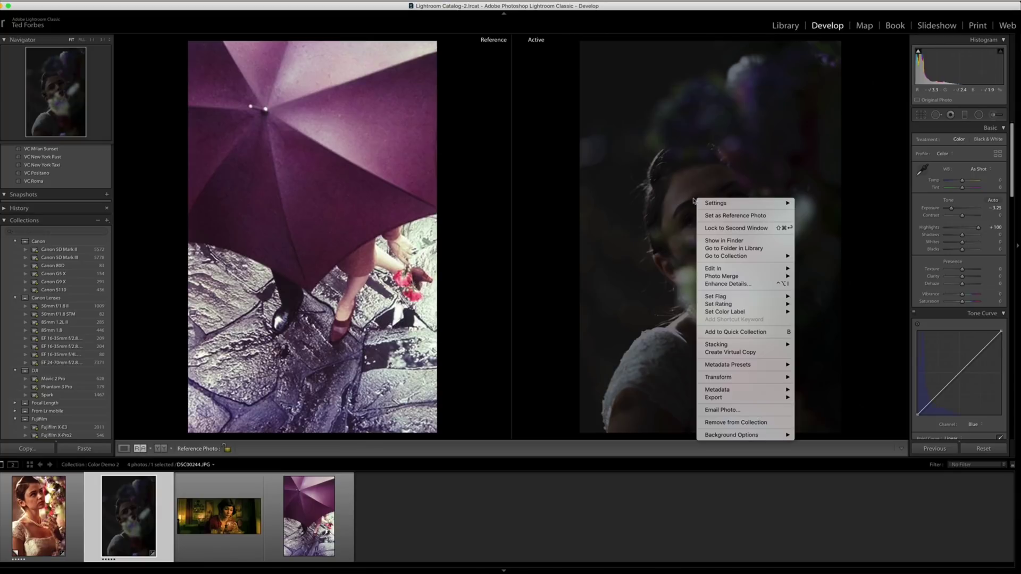
mouse_move(711, 203)
click(827, 203)
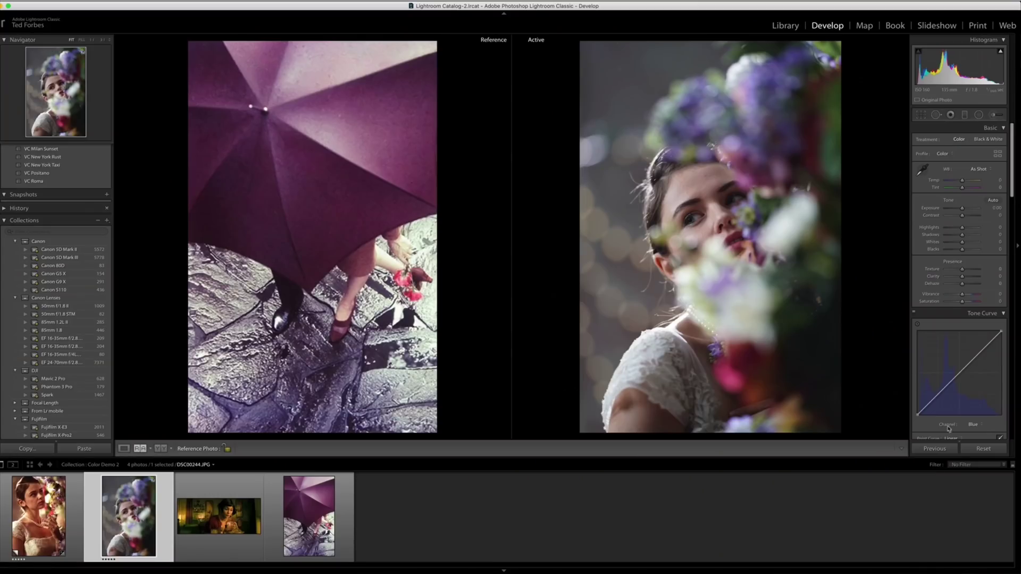
Step: Move the green channel curve's black point inward along the baseline to about 8 % input
click(978, 425)
click(984, 413)
click(975, 424)
click(981, 430)
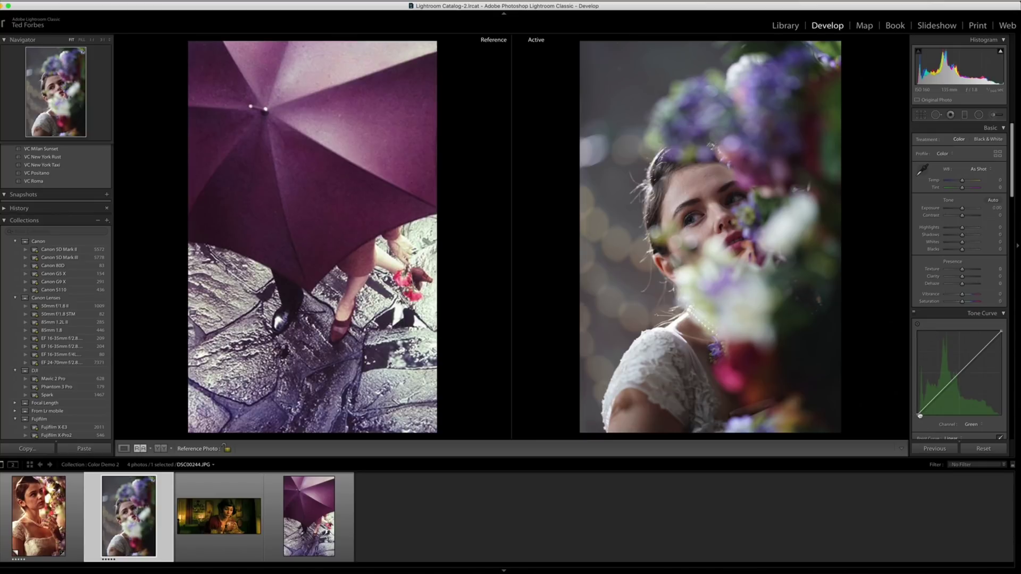
drag(914, 417, 924, 420)
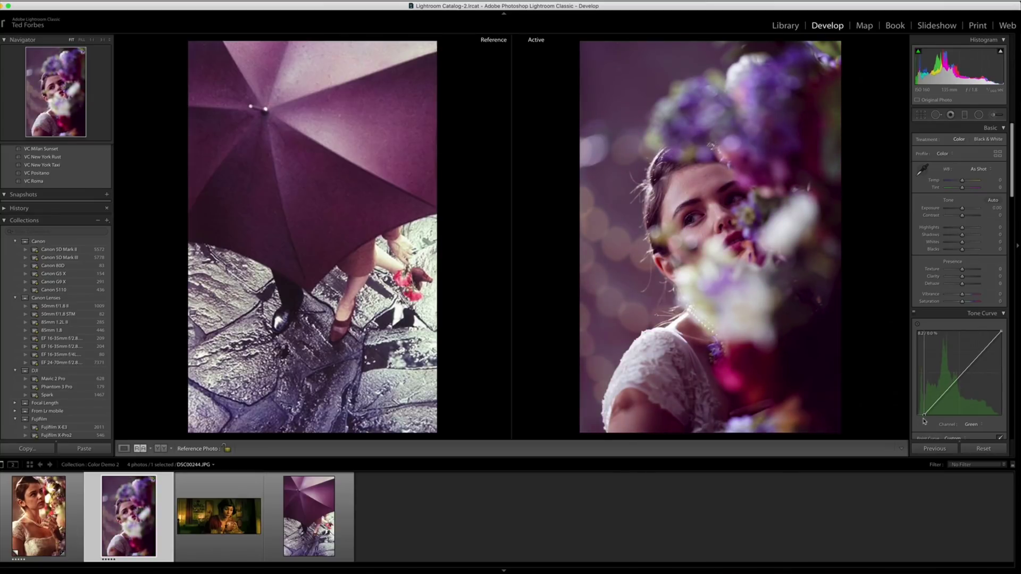
drag(924, 421, 924, 421)
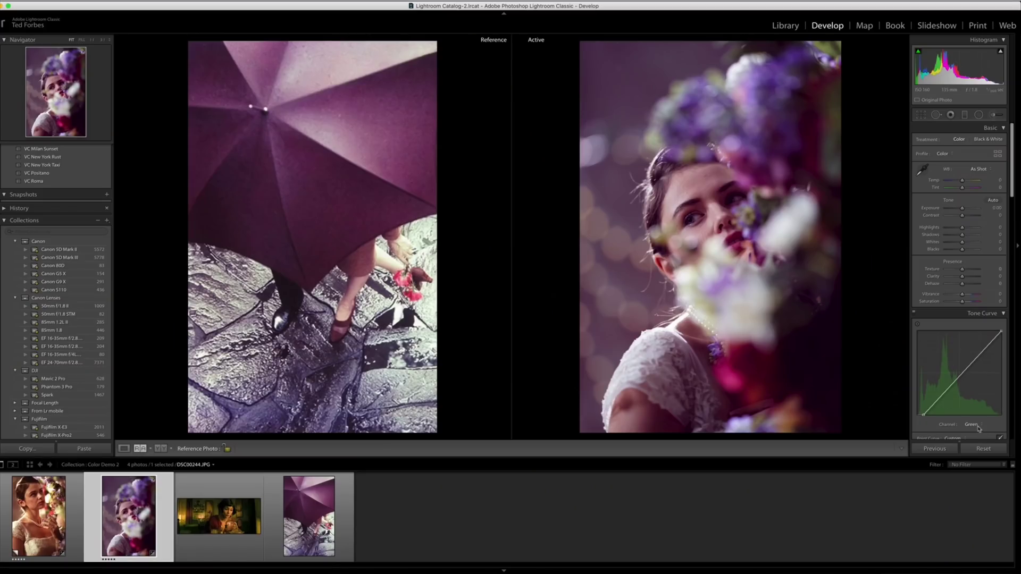
Step: Move the red channel curve's white point slightly inward along the upper edge of the curve graph
click(973, 425)
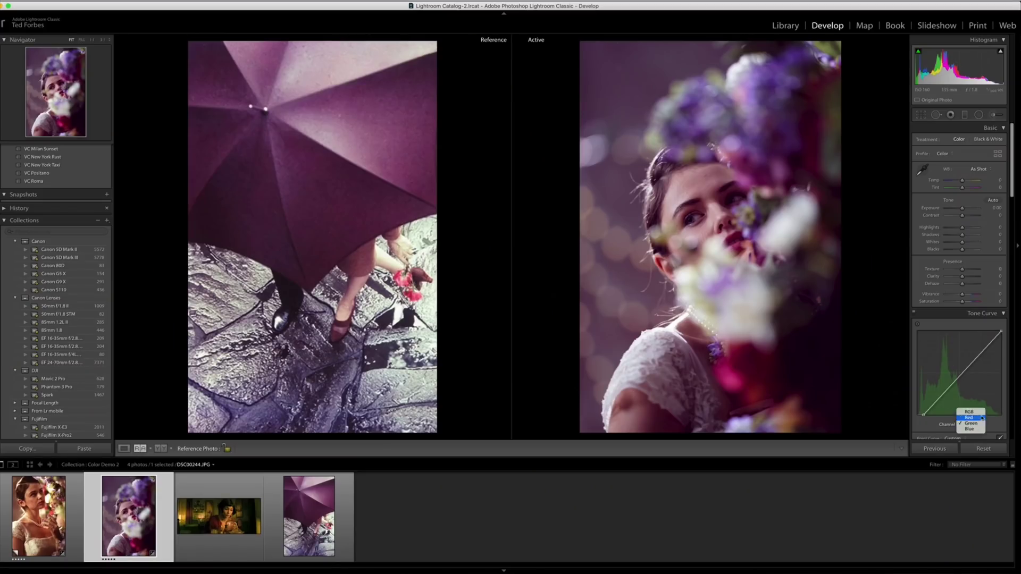
click(976, 418)
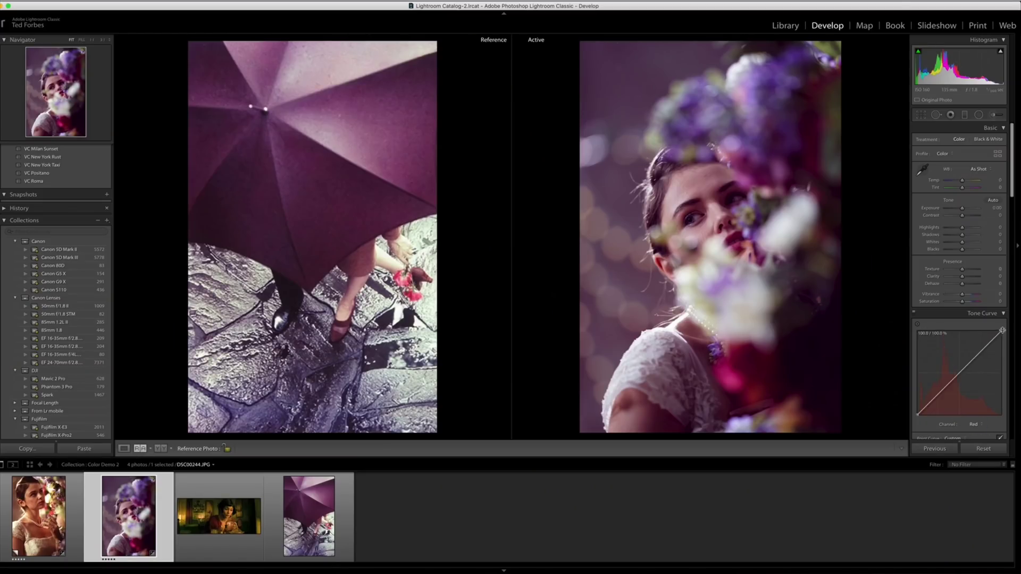
drag(1001, 331, 1000, 333)
Step: Lower the blue channel curve's white point slightly to warm the portrait's highlights
click(974, 424)
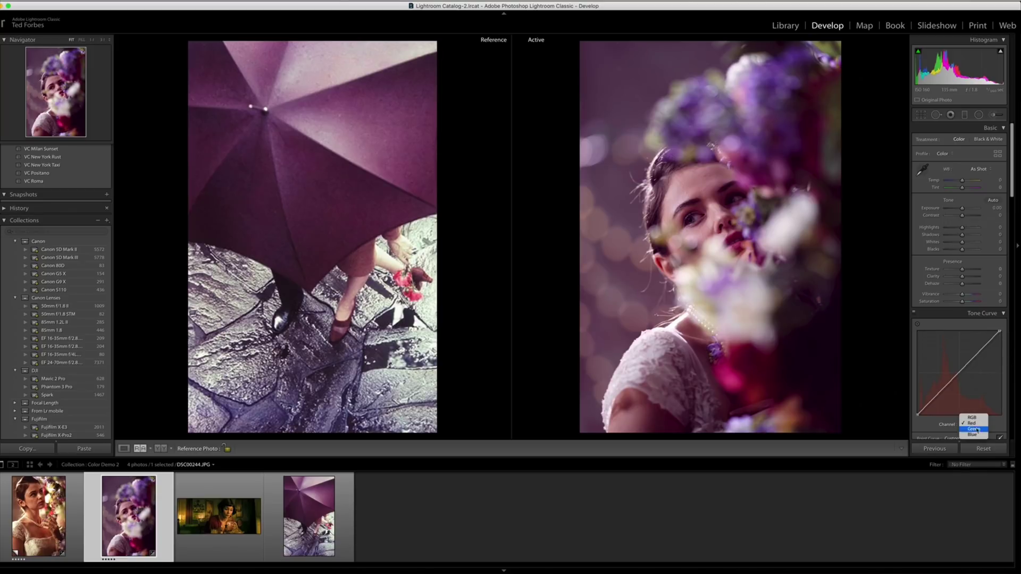
click(972, 434)
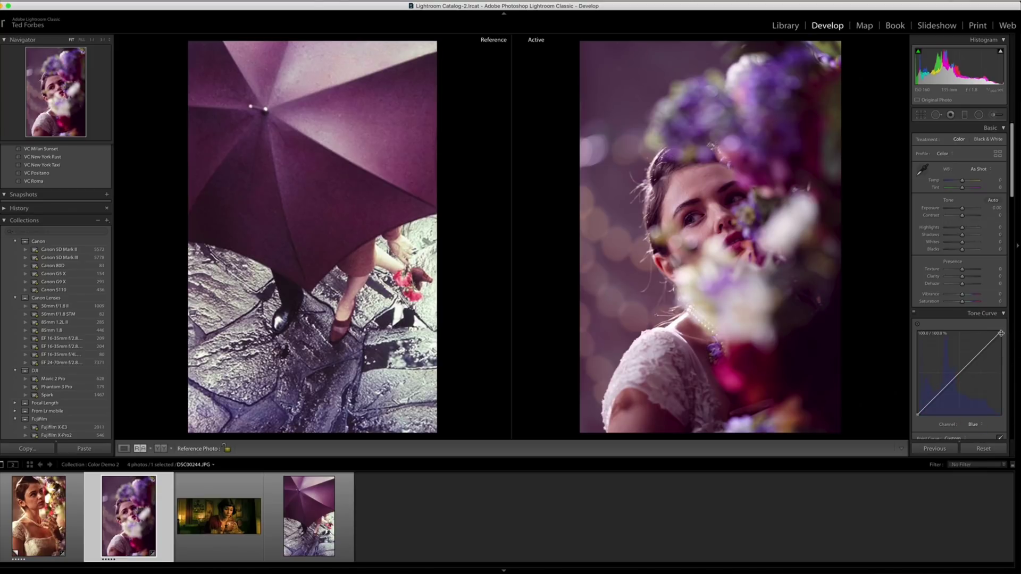
drag(1001, 333, 1004, 338)
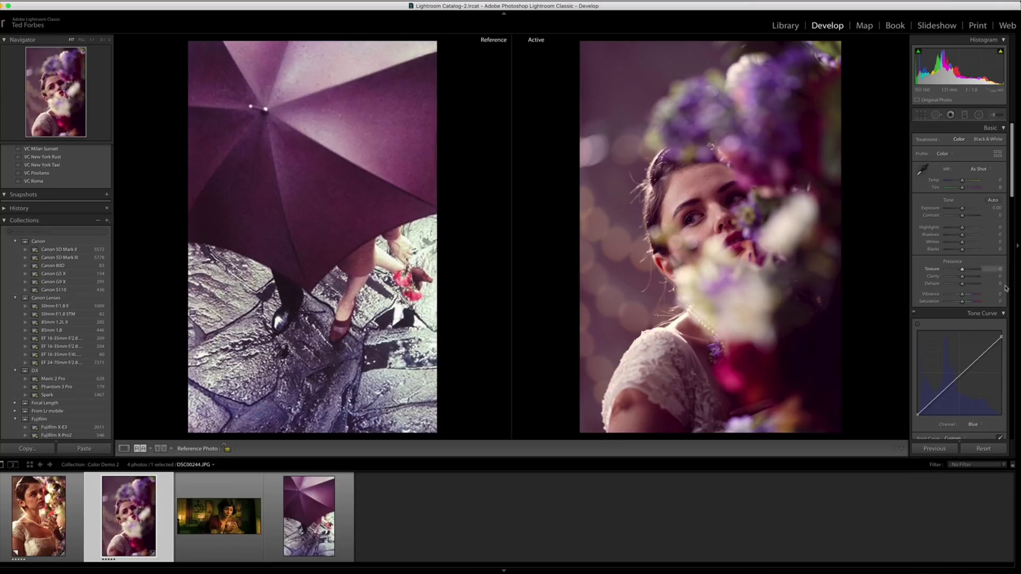
Step: Move the green channel curve's white point slightly inward along the upper edge to push green into the portrait's highlights
click(975, 425)
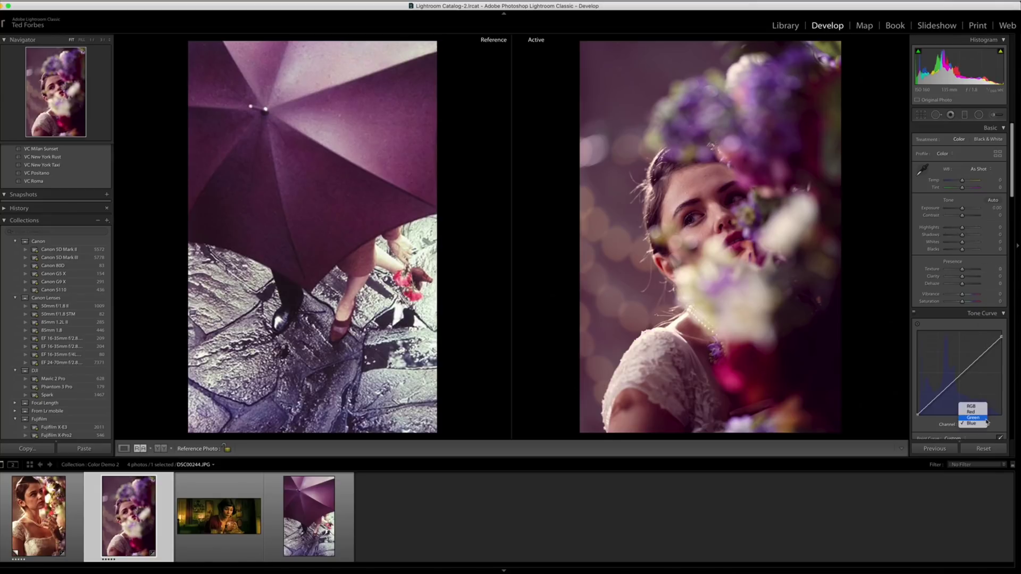
click(980, 418)
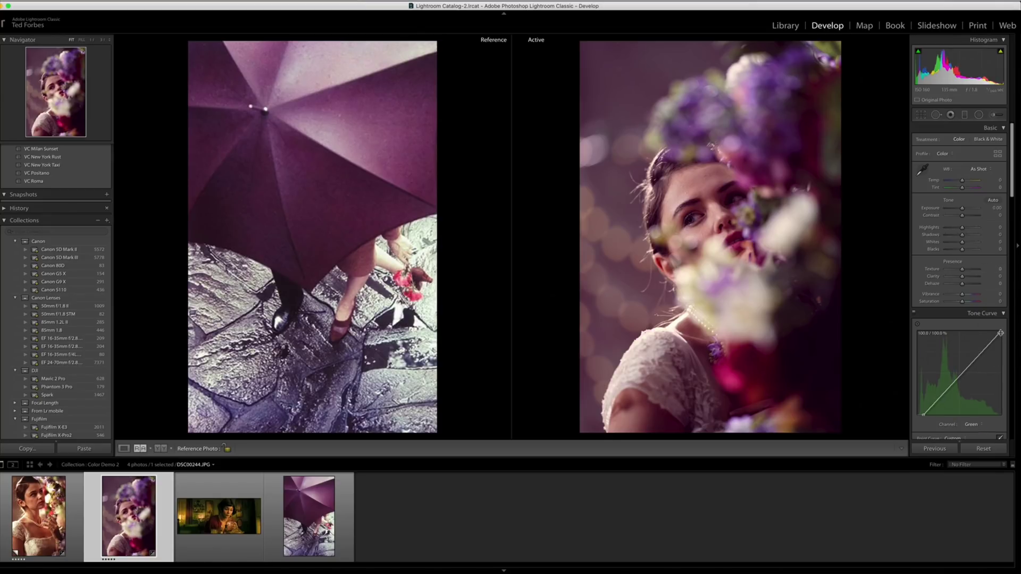
drag(1000, 333, 998, 330)
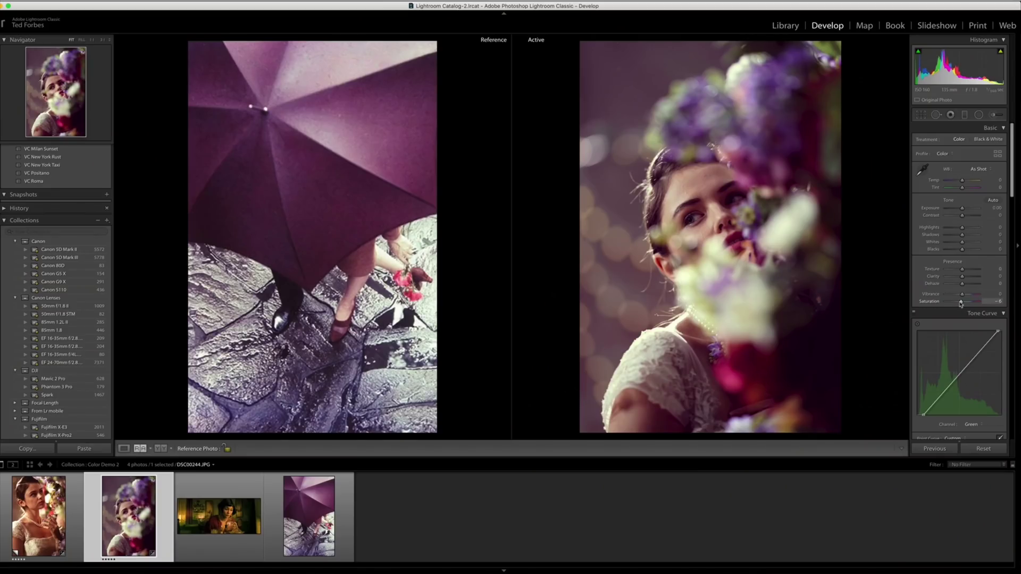
Step: Set the portrait's Saturation to −16 and move the RGB curve's black point slightly inward and up
drag(961, 304, 959, 304)
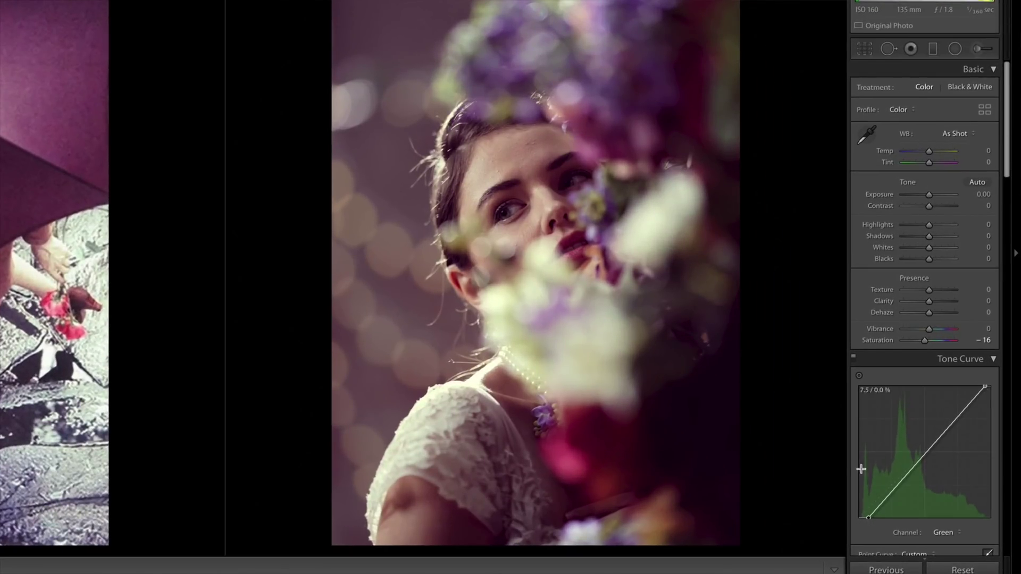
click(952, 538)
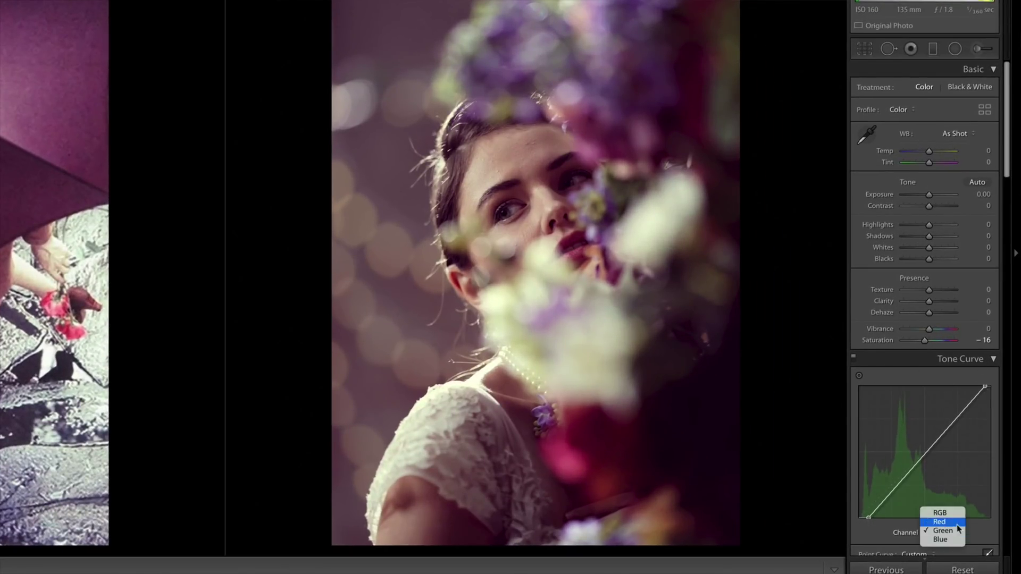
click(953, 512)
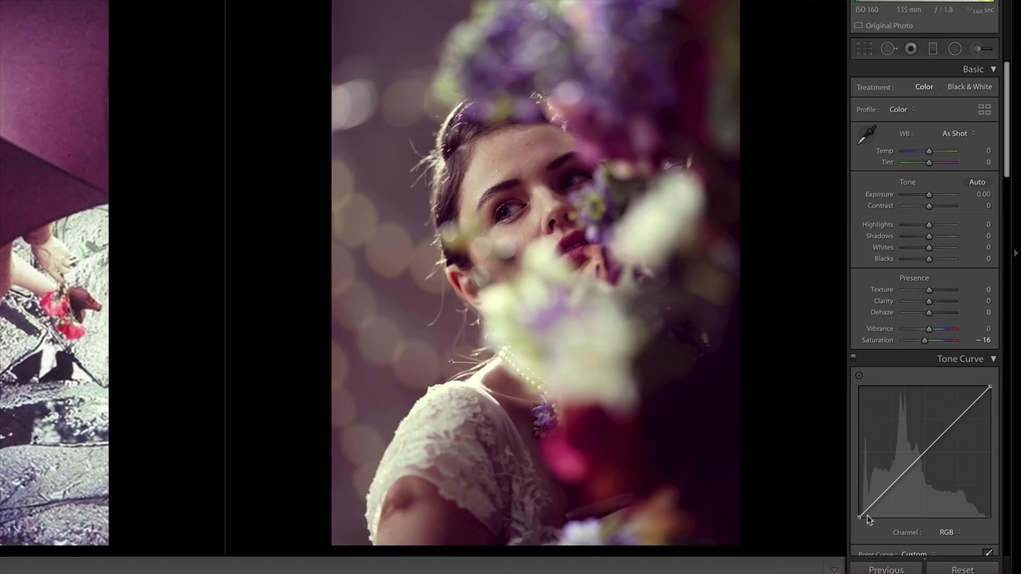
drag(859, 518, 867, 510)
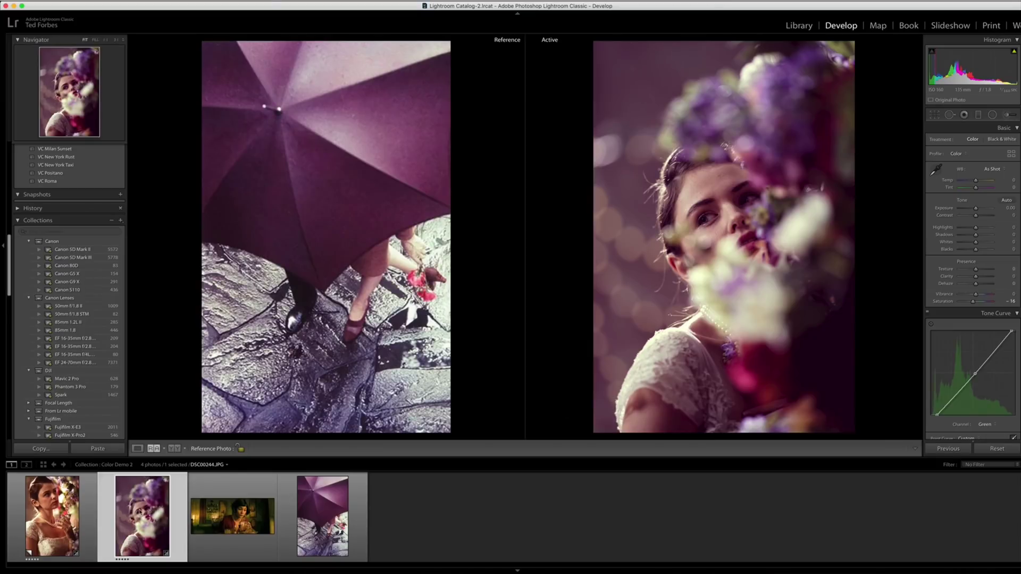
Step: Create a virtual copy of the graded flower portrait
right_click(140, 510)
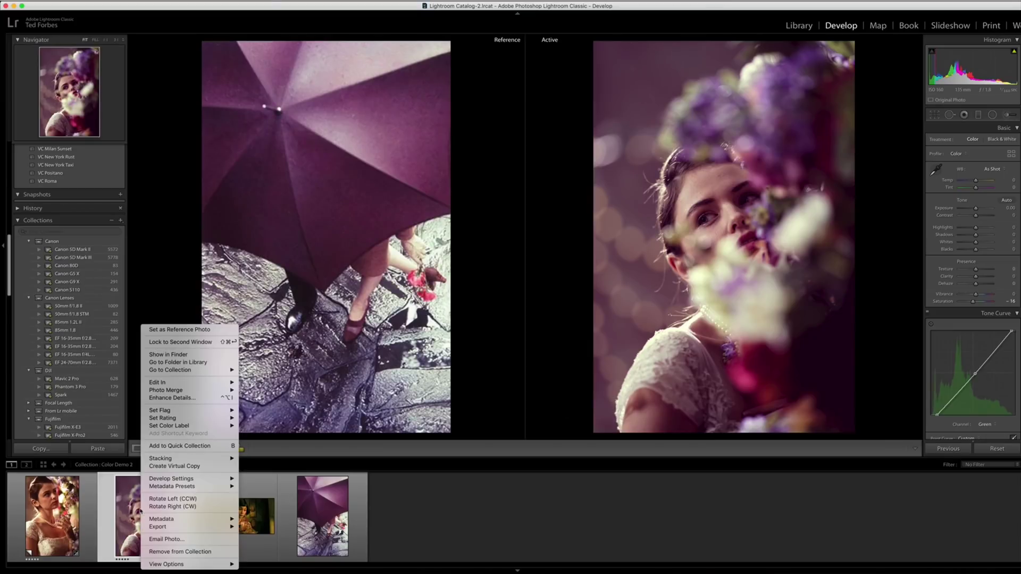
click(215, 466)
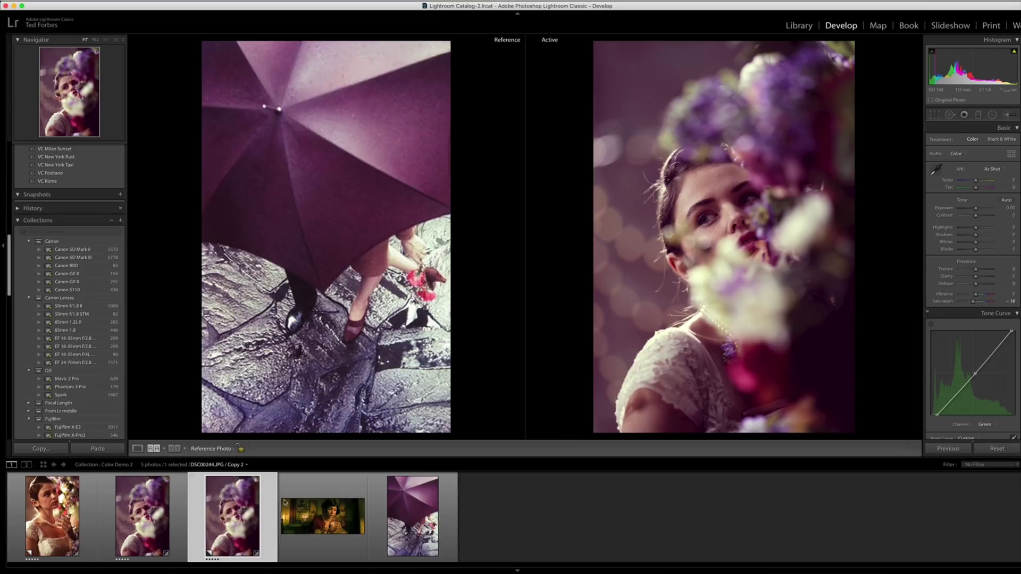
Step: Reset the virtual copy's develop settings and set the green-yellow film still as the reference photo
right_click(684, 236)
mouse_move(685, 238)
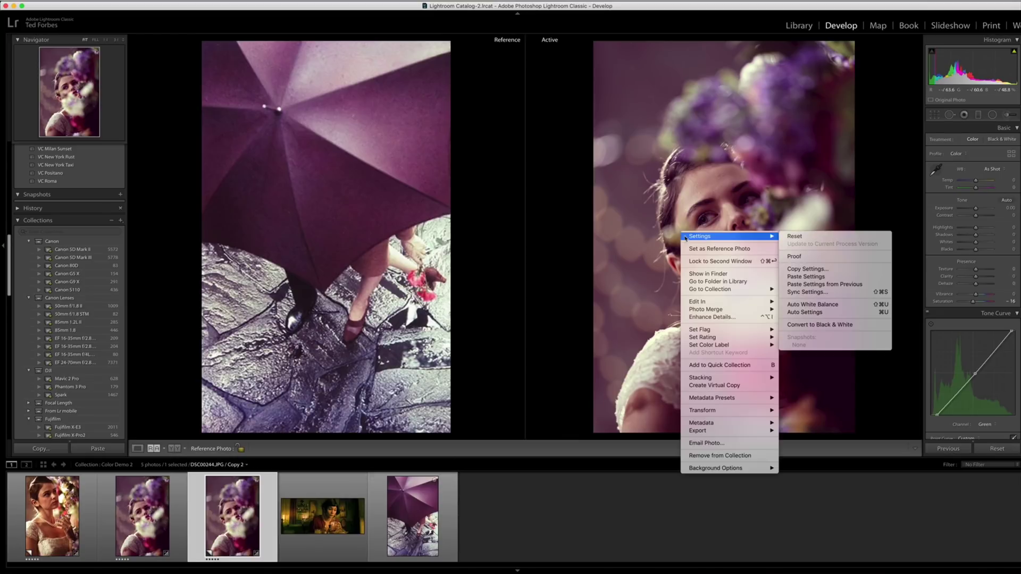
click(806, 239)
drag(326, 508, 335, 321)
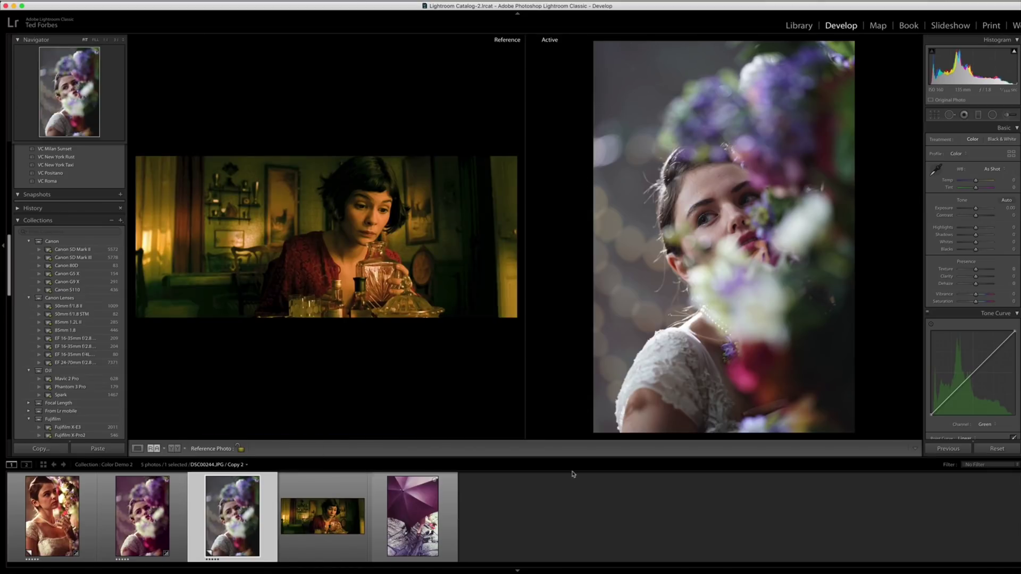
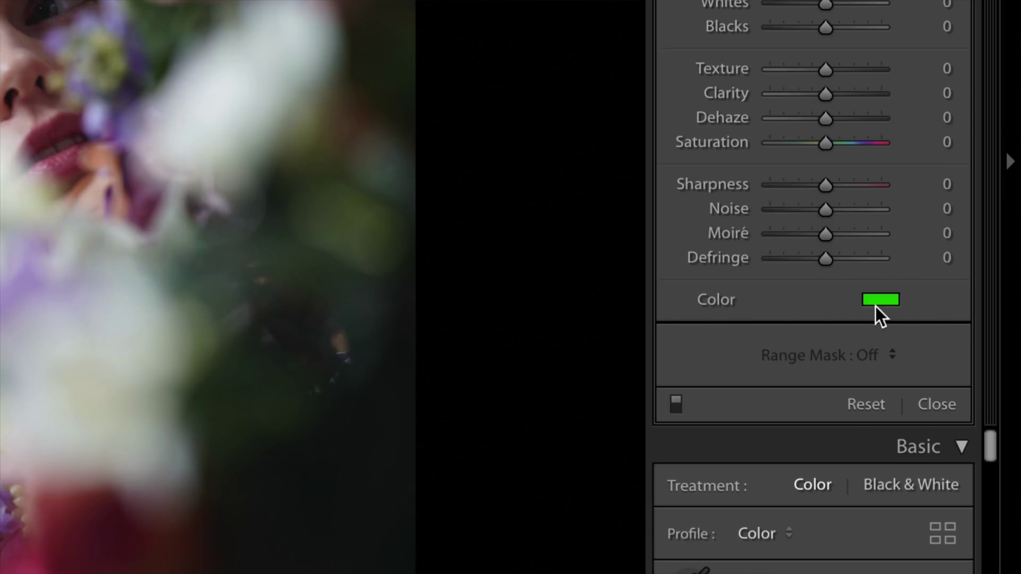
Step: Use the graduated filter's color picker to sample the red blouse in the reference film still
click(886, 300)
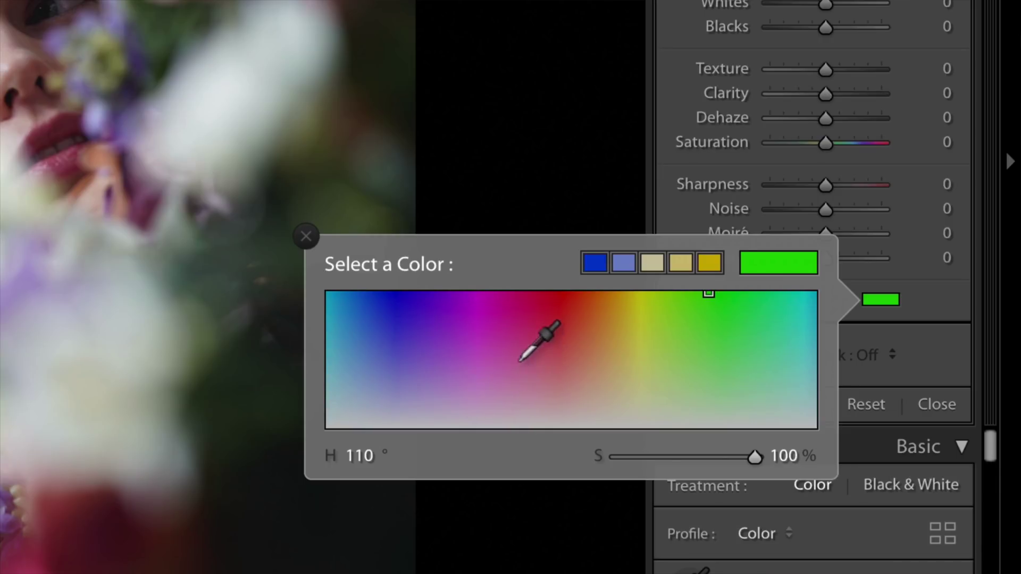
mouse_move(518, 341)
mouse_down()
mouse_move(342, 142)
mouse_move(1, 1)
mouse_up()
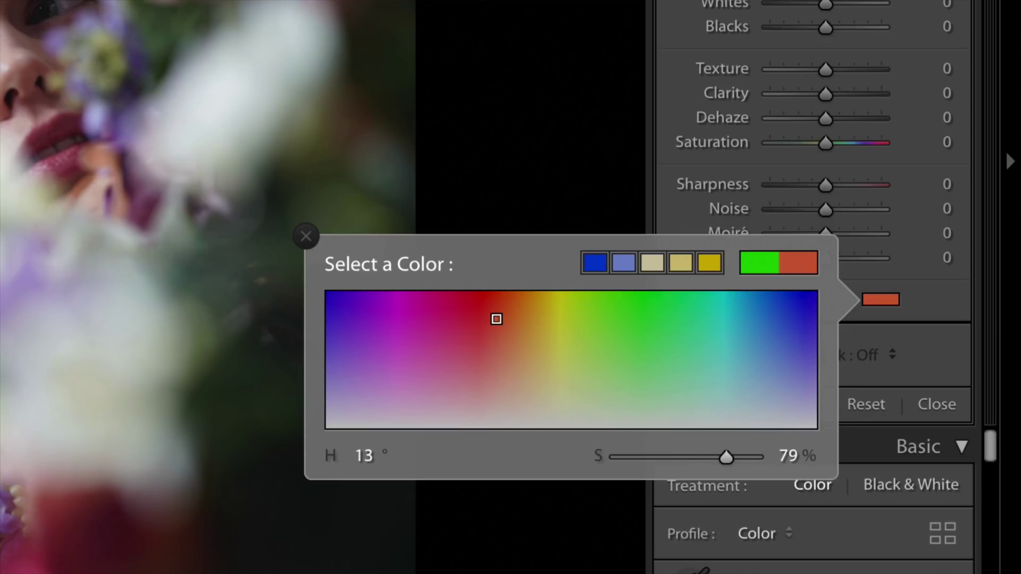
drag(1, 1, 1, 1)
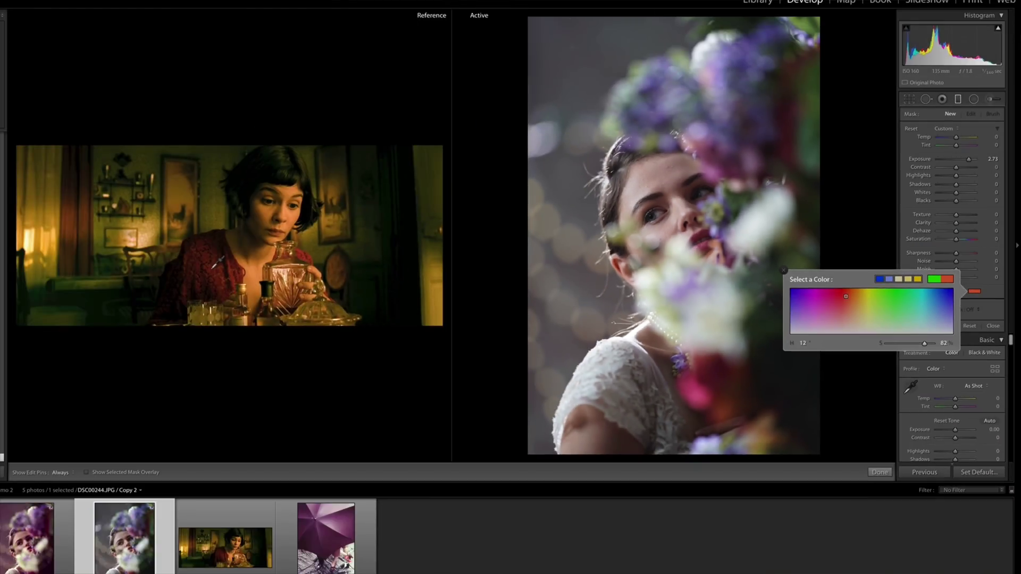
Step: Sample the film still's curtain and the dark and bright areas near its far edge, and close the color picker and graduated filter
drag(213, 268, 26, 231)
drag(27, 230, 27, 233)
drag(27, 233, 28, 236)
drag(33, 232, 406, 237)
drag(401, 181, 402, 188)
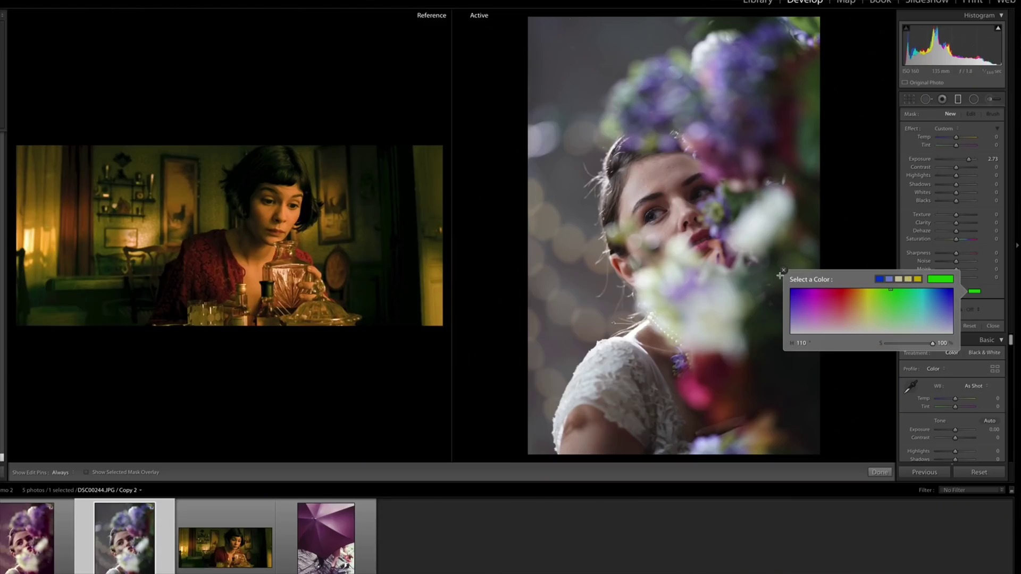
click(784, 271)
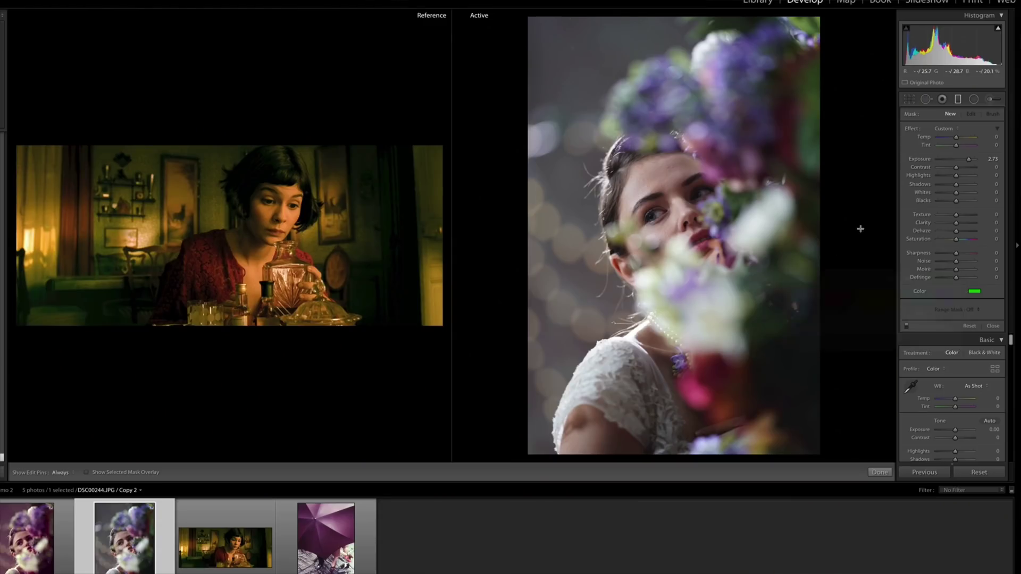
click(958, 100)
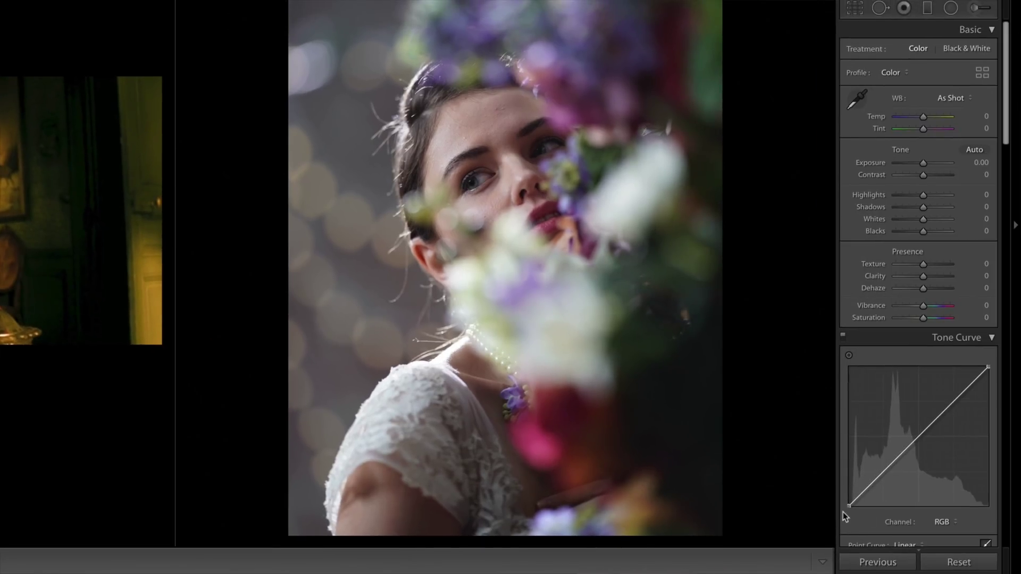
Step: Move the RGB curve's black point inward and up, and add a midtone point pulled slightly below the diagonal
drag(849, 505, 860, 497)
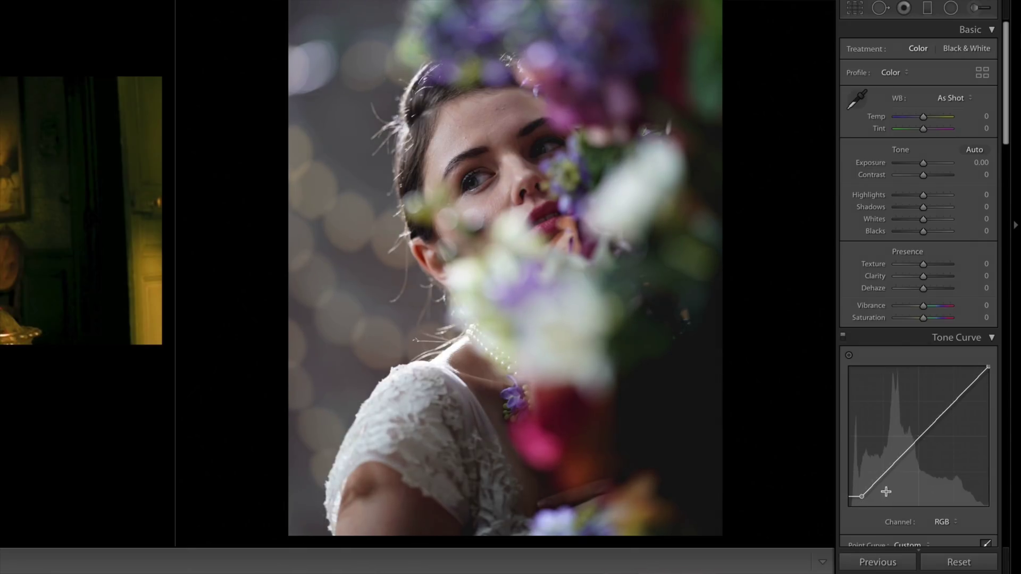
mouse_move(907, 453)
mouse_down()
mouse_move(908, 466)
mouse_move(920, 459)
mouse_up()
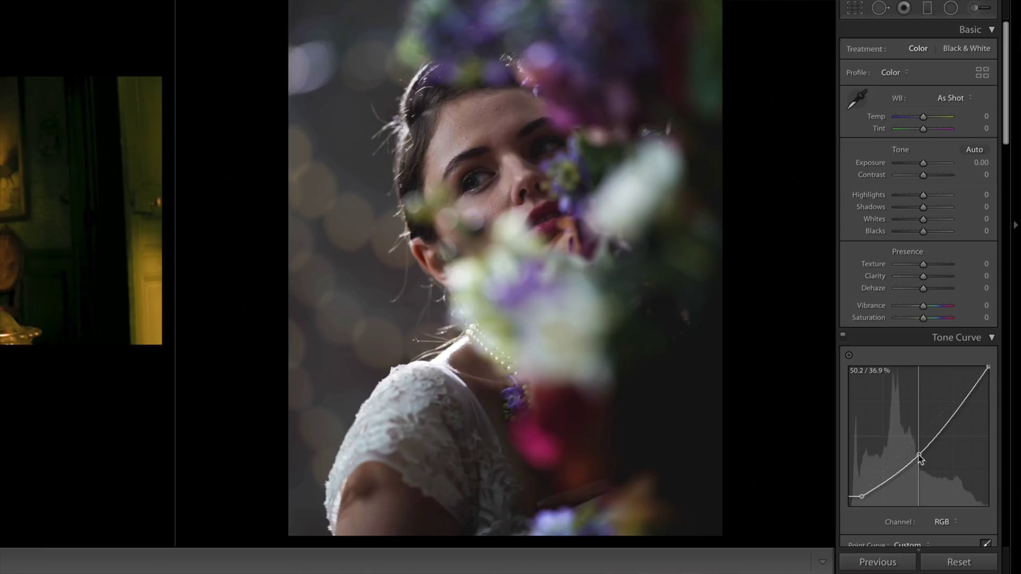
drag(921, 460, 918, 453)
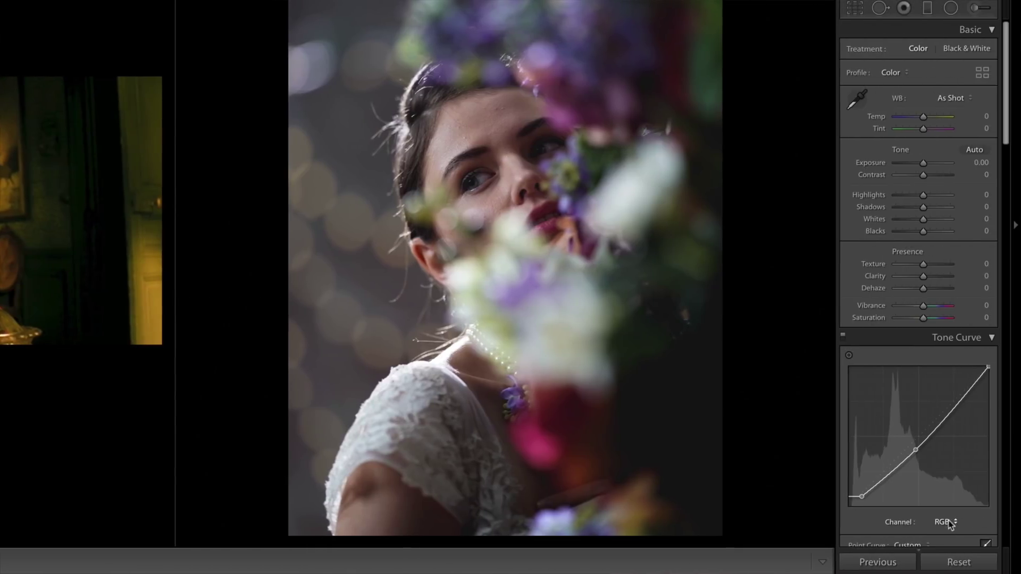
Step: Raise the green channel curve's black point slightly to tint the portrait's shadows green
click(946, 521)
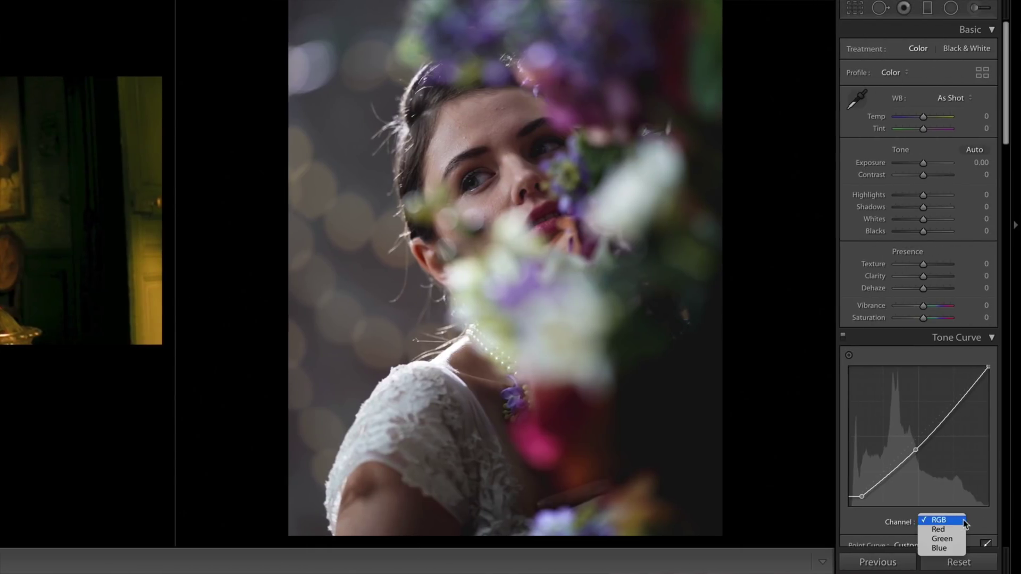
click(939, 530)
click(940, 522)
click(952, 532)
drag(849, 506, 845, 499)
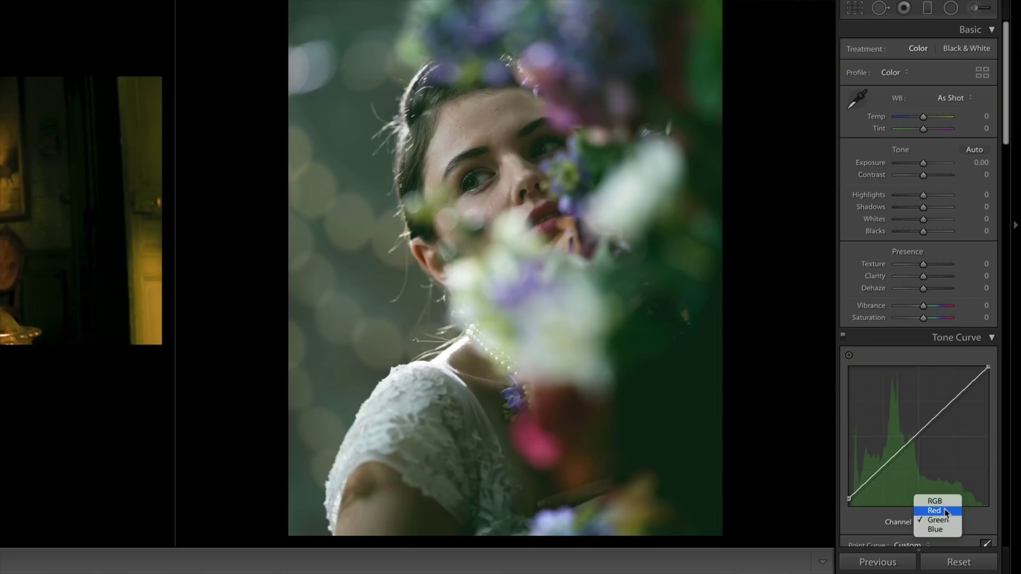
Step: Move the red channel curve's white point inward along the upper edge to add red to the highlights
click(935, 511)
drag(988, 367, 976, 365)
Step: Lower the blue channel curve's white point to 66.7 % output to turn the portrait's highlights yellow
click(950, 523)
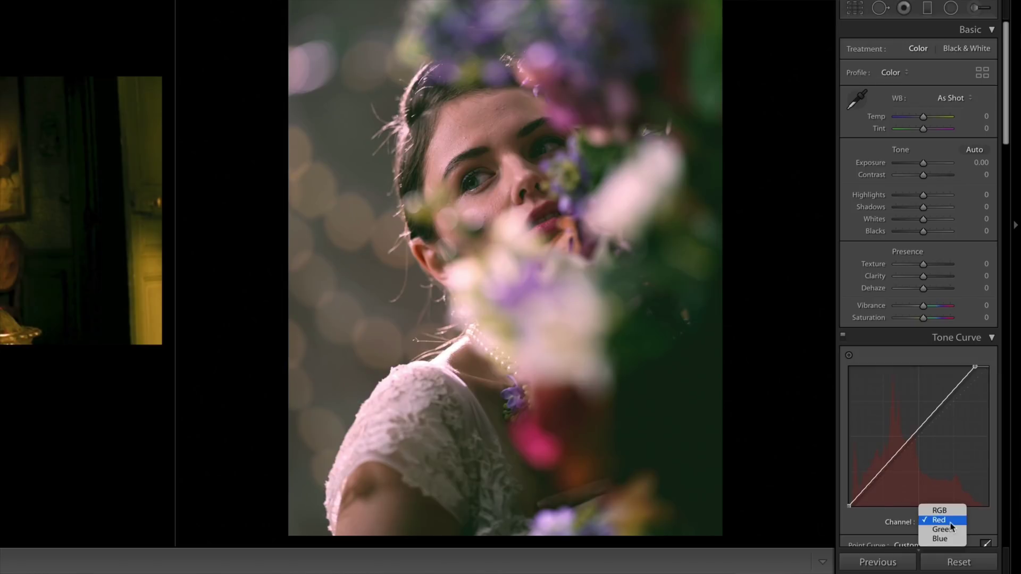
click(946, 538)
drag(984, 366, 1002, 412)
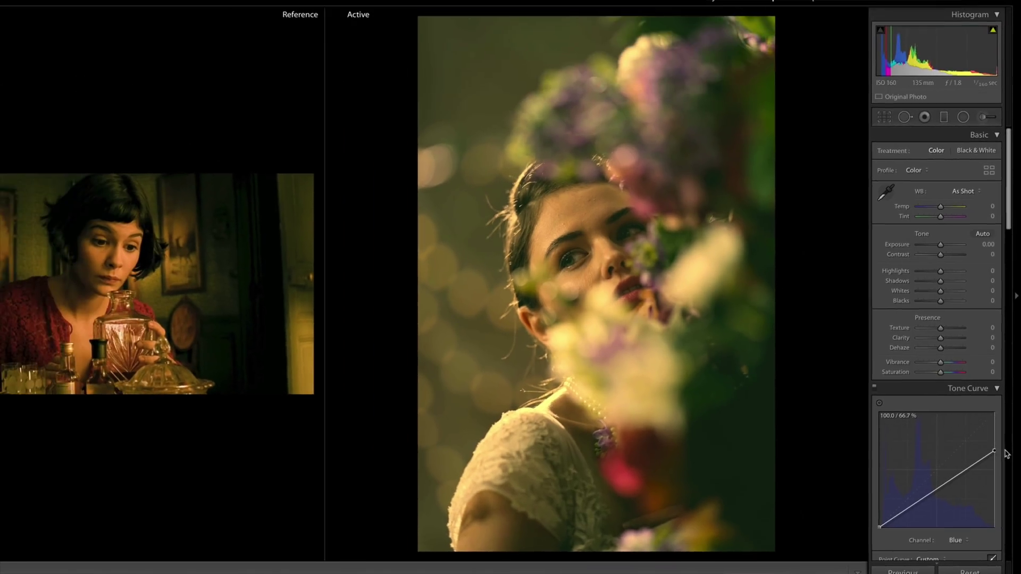